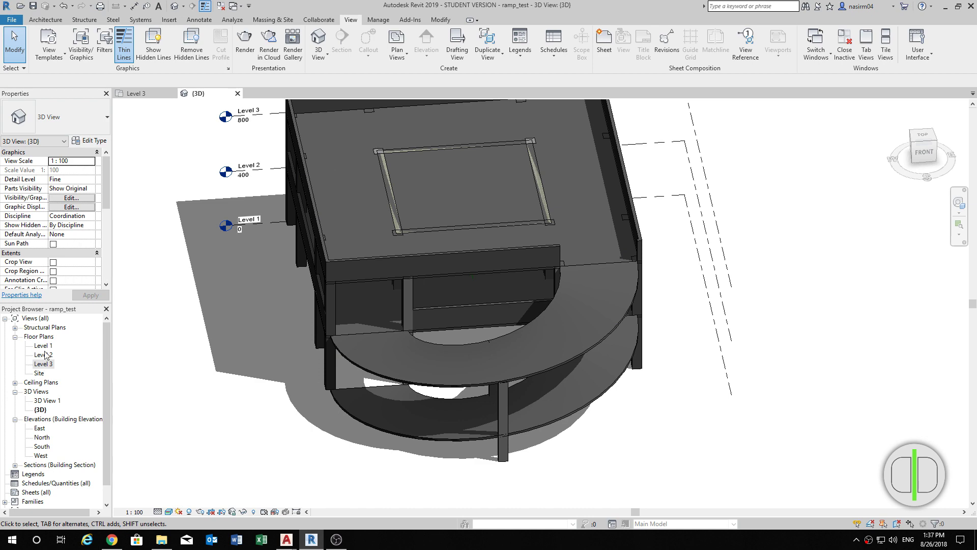
On the Level 3 plan, draw a 20 x 33 concrete rectangular beam as a semicircular arc along the ramp's outer edge.
{"action": "double_click", "coordinate": [44, 363]}
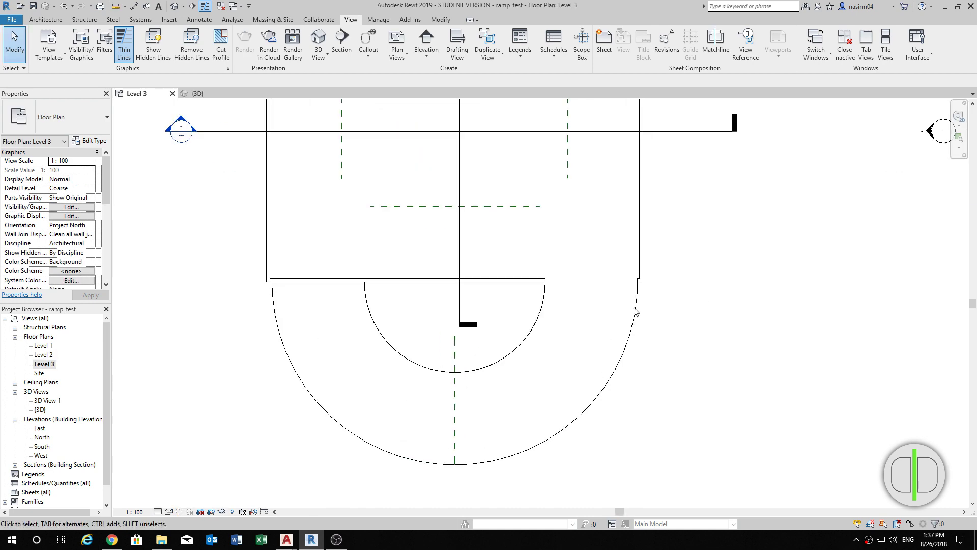
{"action": "left_click", "coordinate": [80, 22]}
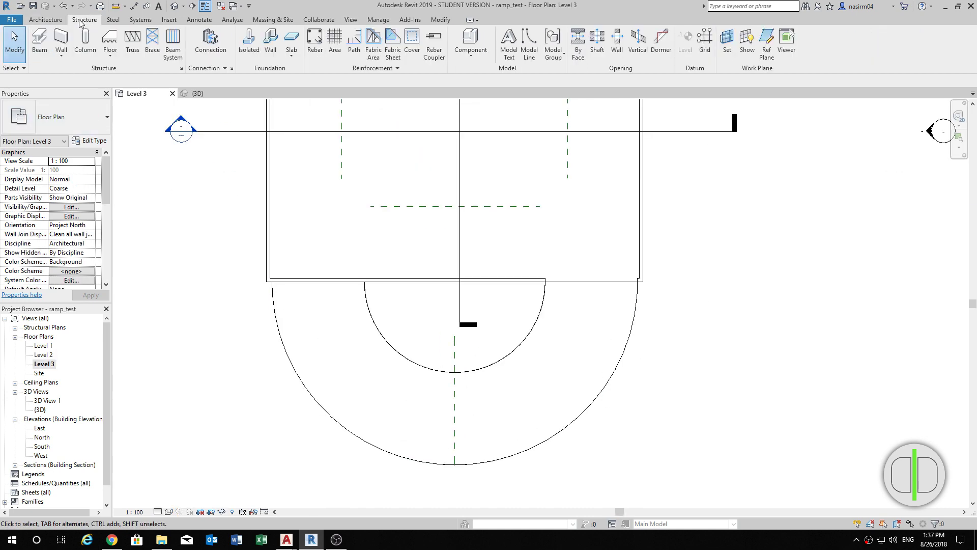
{"action": "left_click", "coordinate": [40, 46]}
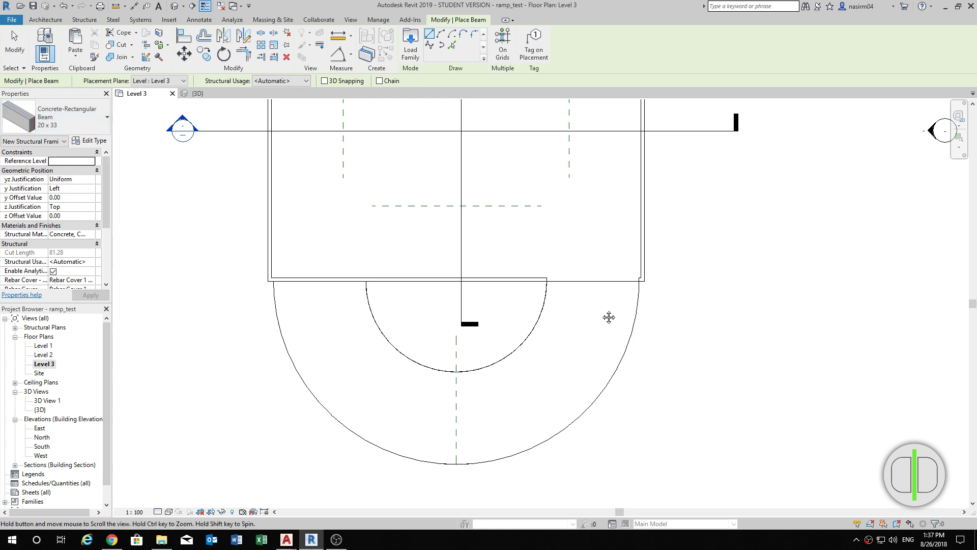
{"action": "middle_click_drag", "start_coordinate": [600, 313], "coordinate": [659, 280]}
{"action": "left_click", "coordinate": [441, 34]}
{"action": "scroll", "coordinate": [687, 273], "scroll_direction": "up", "scroll_amount": 2}
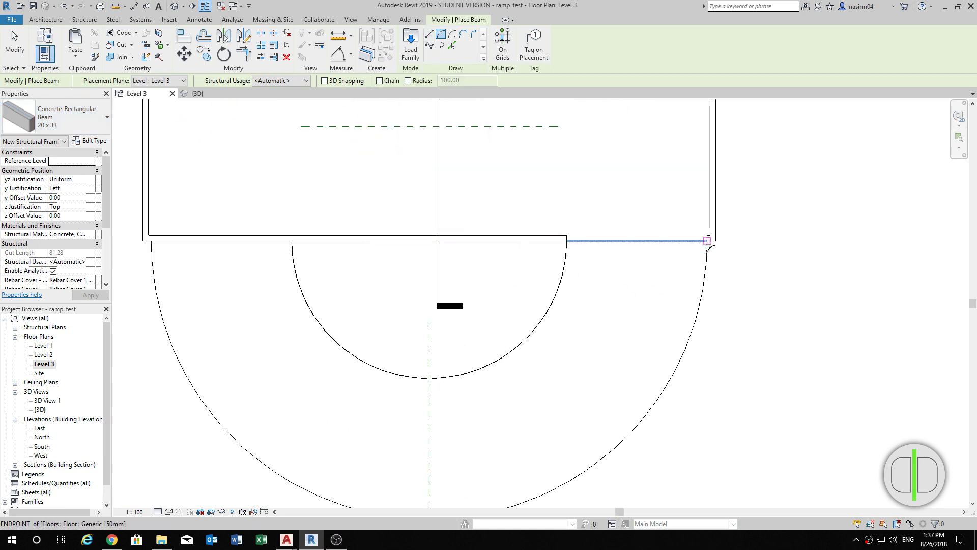
{"action": "left_click", "coordinate": [708, 242]}
{"action": "left_click", "coordinate": [148, 241]}
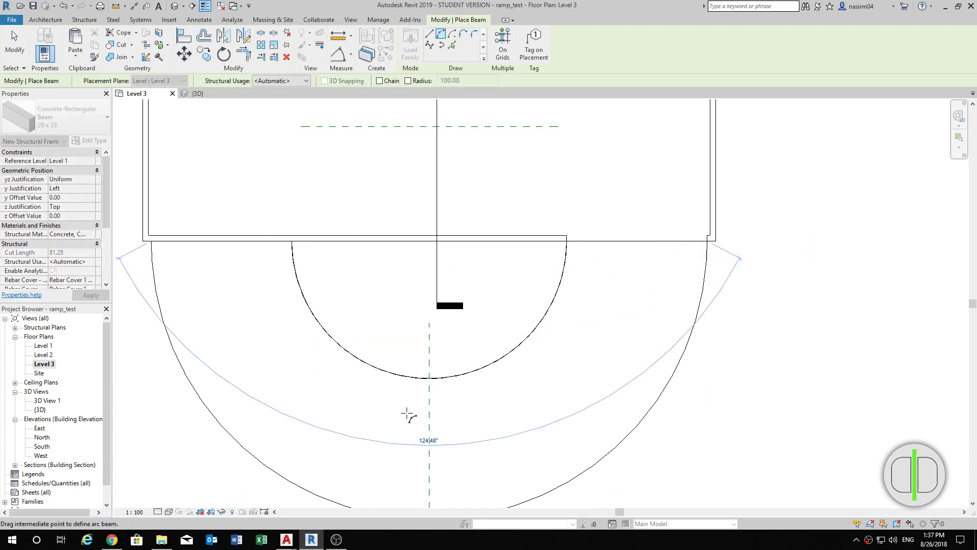
{"action": "scroll", "coordinate": [407, 415], "scroll_direction": "down", "scroll_amount": 2}
{"action": "scroll", "coordinate": [422, 442], "scroll_direction": "up", "scroll_amount": 2}
{"action": "left_click", "coordinate": [436, 477]}
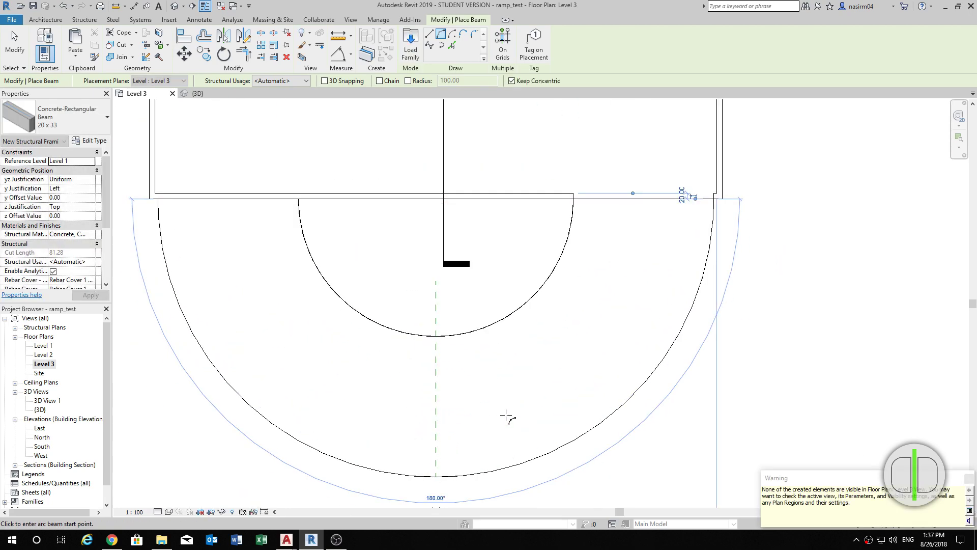
{"action": "key", "text": "Escape"}
In the 3D view, set the end level offset of the curved beam to -400 at the ramp's lower end.
{"action": "left_click", "coordinate": [351, 21]}
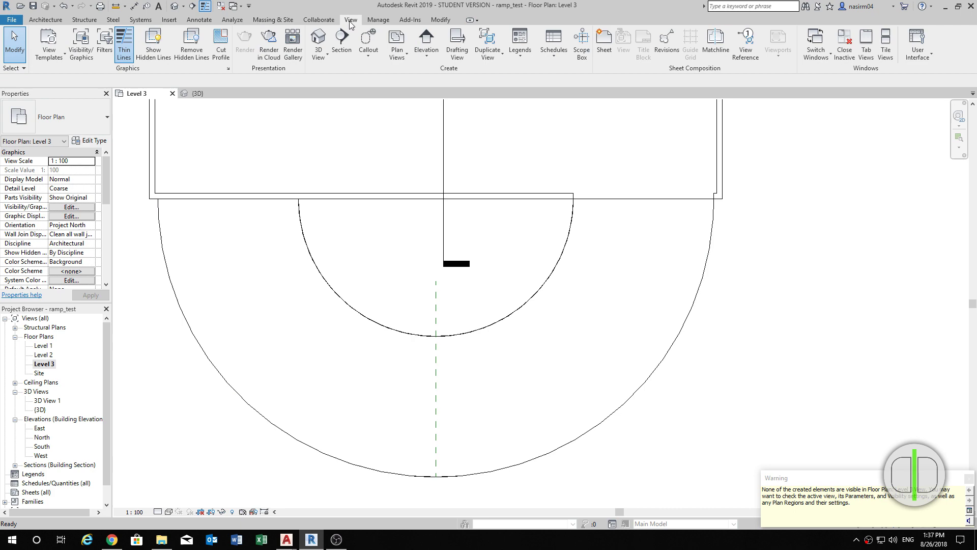
{"action": "left_click", "coordinate": [319, 41]}
{"action": "scroll", "coordinate": [414, 236], "scroll_direction": "down", "scroll_amount": 1}
{"action": "scroll", "coordinate": [465, 320], "scroll_direction": "up", "scroll_amount": 3}
{"action": "middle_click_drag", "start_coordinate": [355, 316], "coordinate": [510, 419]}
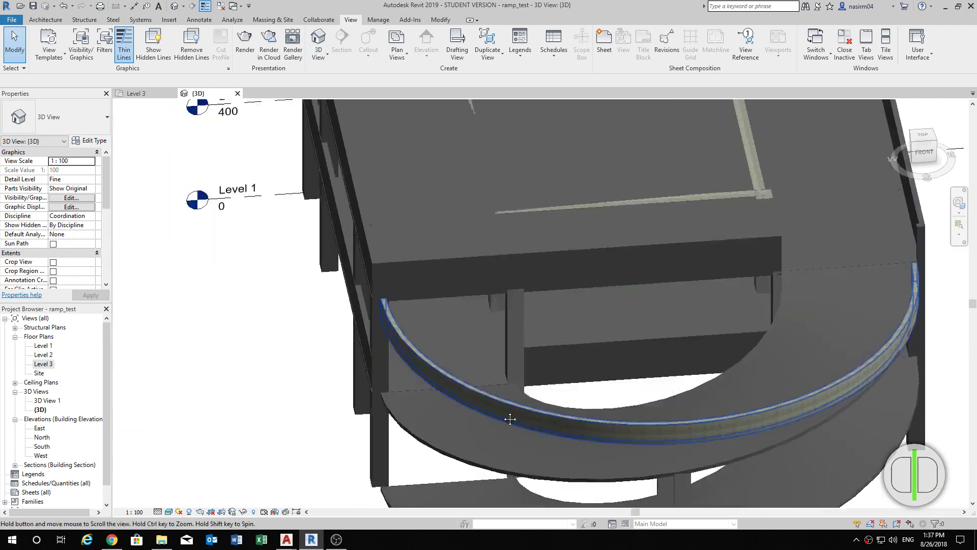
{"action": "scroll", "coordinate": [421, 334], "scroll_direction": "up", "scroll_amount": 4}
{"action": "left_click", "coordinate": [420, 310]}
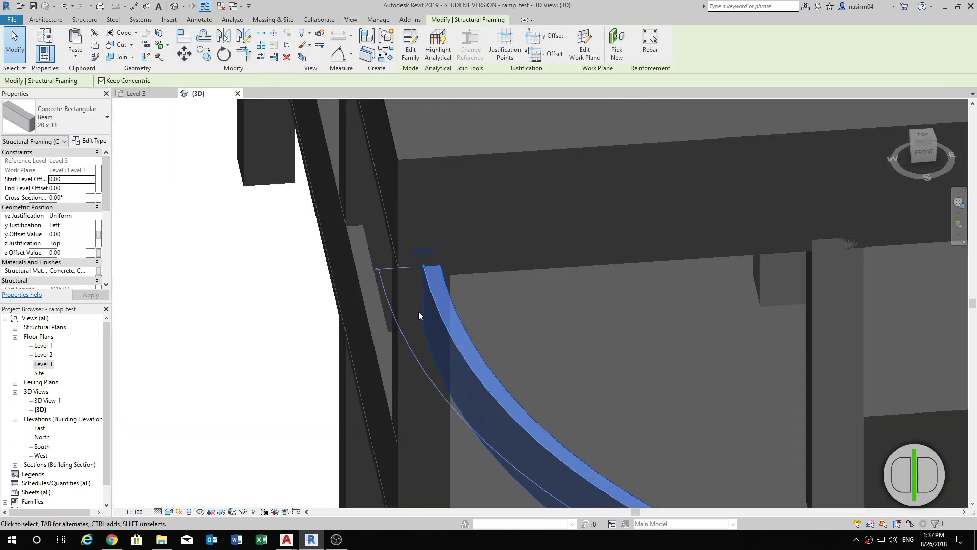
{"action": "left_click", "coordinate": [422, 252]}
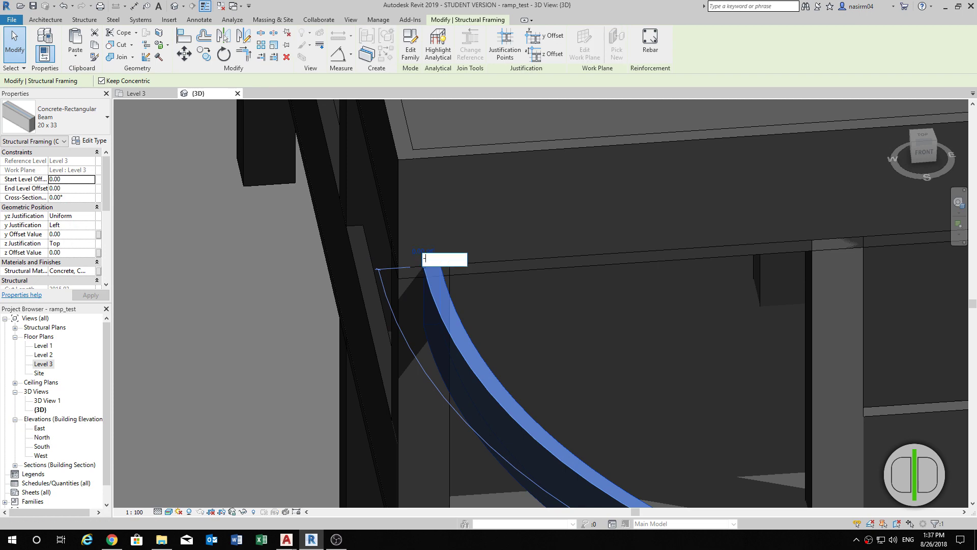
{"action": "key", "text": "Return"}
{"action": "scroll", "coordinate": [450, 219], "scroll_direction": "down", "scroll_amount": 4}
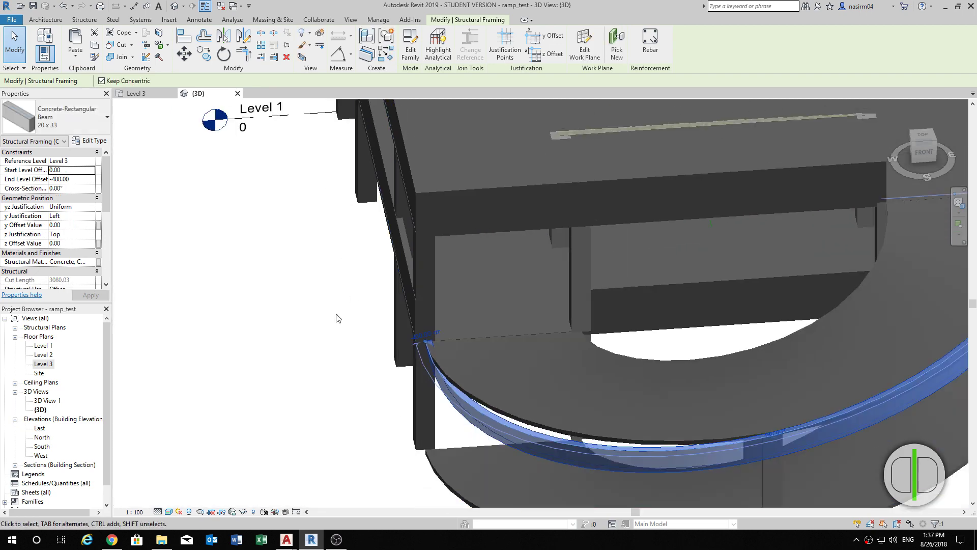
{"action": "left_click", "coordinate": [336, 315]}
Examine from several angles in 3D how the sloped curved beam follows the ramp's outer edge.
{"action": "scroll", "coordinate": [336, 315], "scroll_direction": "down", "scroll_amount": 1}
{"action": "middle_click_drag", "start_coordinate": [894, 304], "coordinate": [710, 316]}
{"action": "scroll", "coordinate": [710, 316], "scroll_direction": "up", "scroll_amount": 2}
{"action": "scroll", "coordinate": [711, 230], "scroll_direction": "down", "scroll_amount": 2}
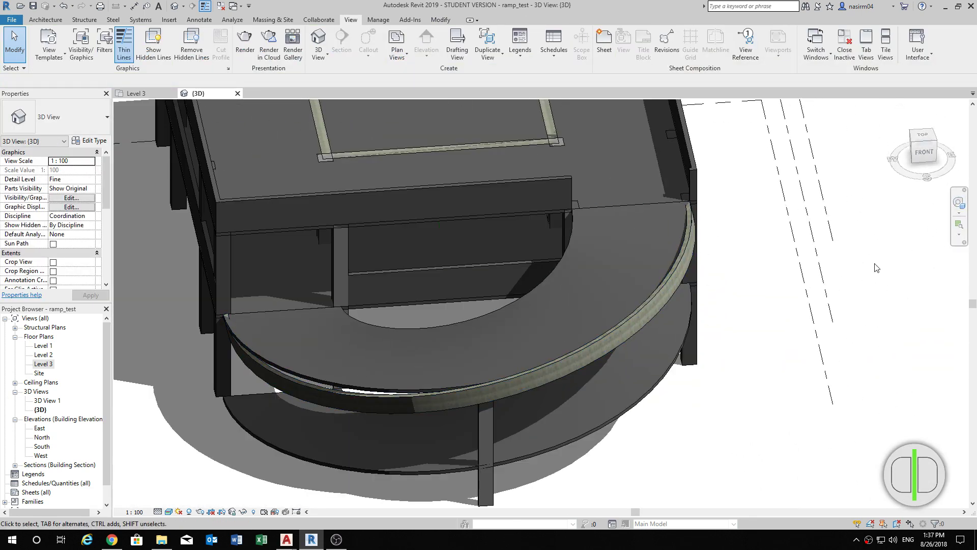
{"action": "left_click", "coordinate": [958, 209]}
{"action": "left_click_drag", "start_coordinate": [880, 255], "coordinate": [631, 246]}
{"action": "scroll", "coordinate": [624, 239], "scroll_direction": "up", "scroll_amount": 5}
{"action": "key", "text": "Escape"}
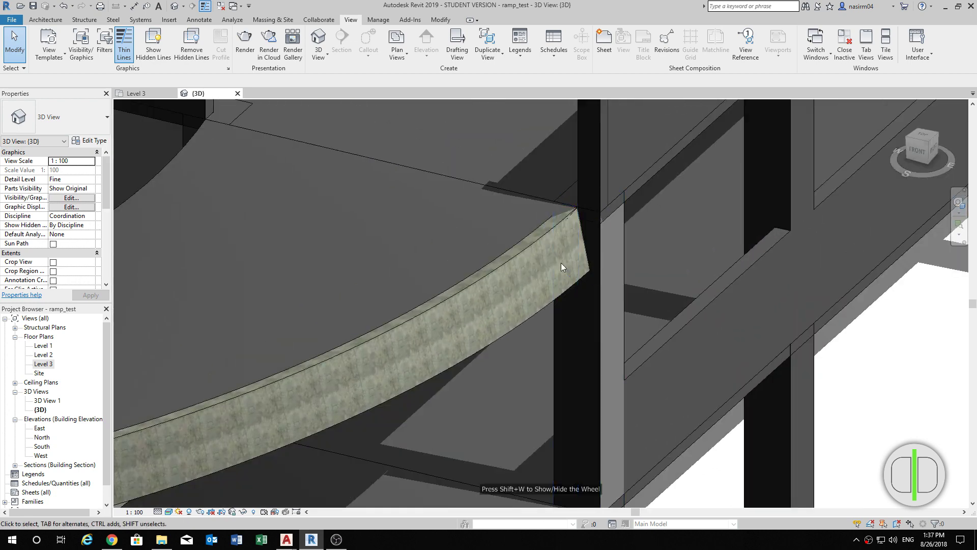
{"action": "scroll", "coordinate": [753, 262], "scroll_direction": "down", "scroll_amount": 3}
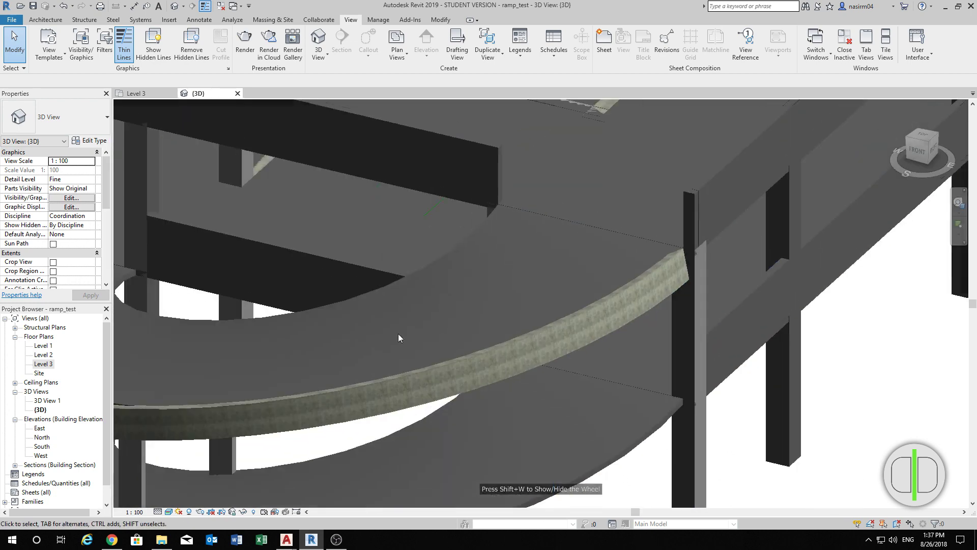
{"action": "middle_click_drag", "start_coordinate": [399, 336], "coordinate": [466, 429]}
{"action": "scroll", "coordinate": [448, 425], "scroll_direction": "up", "scroll_amount": 1}
{"action": "scroll", "coordinate": [321, 394], "scroll_direction": "down", "scroll_amount": 3}
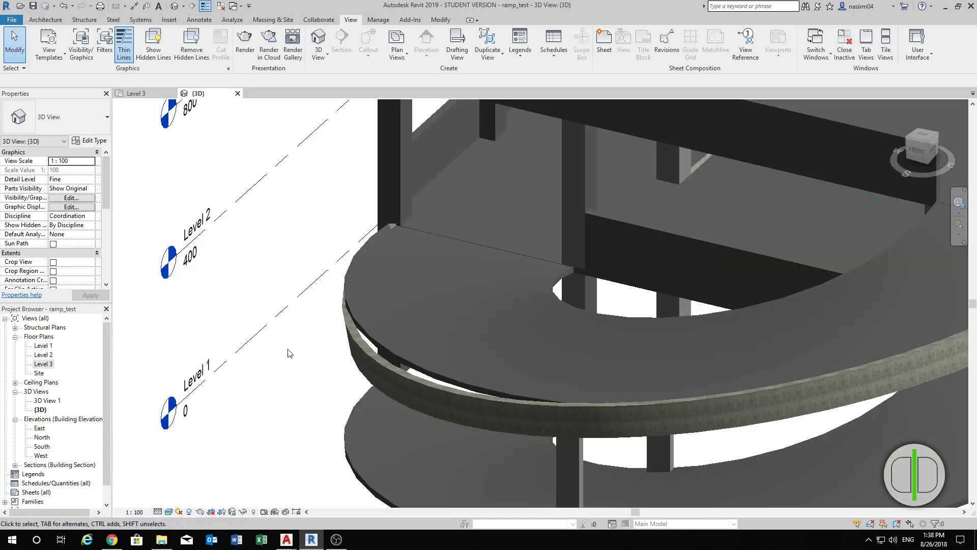
{"action": "scroll", "coordinate": [278, 413], "scroll_direction": "up", "scroll_amount": 1}
Compare the curved beam's outline with the ramp edge in the Level 3 and Level 2 floor plans.
{"action": "double_click", "coordinate": [42, 364]}
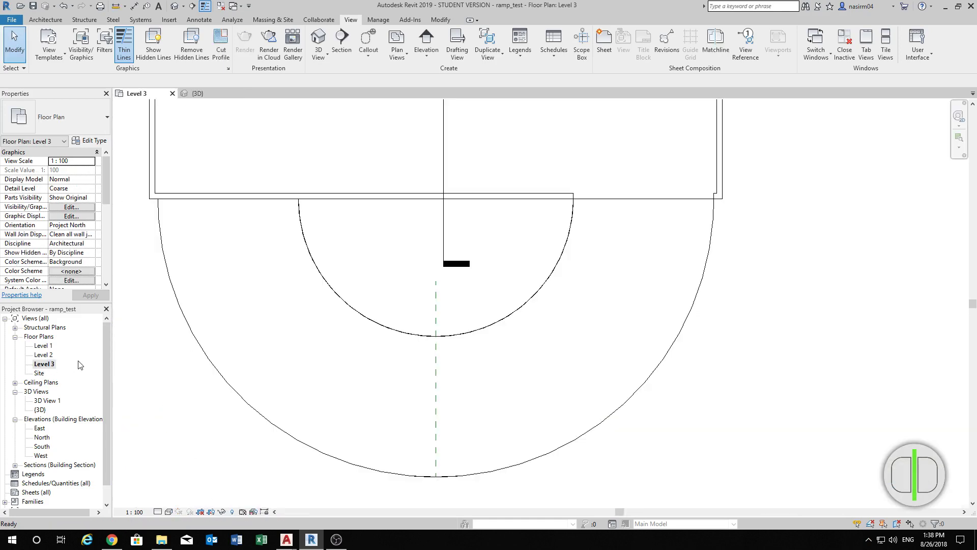
{"action": "middle_click_drag", "start_coordinate": [442, 308], "coordinate": [565, 255]}
{"action": "double_click", "coordinate": [37, 355]}
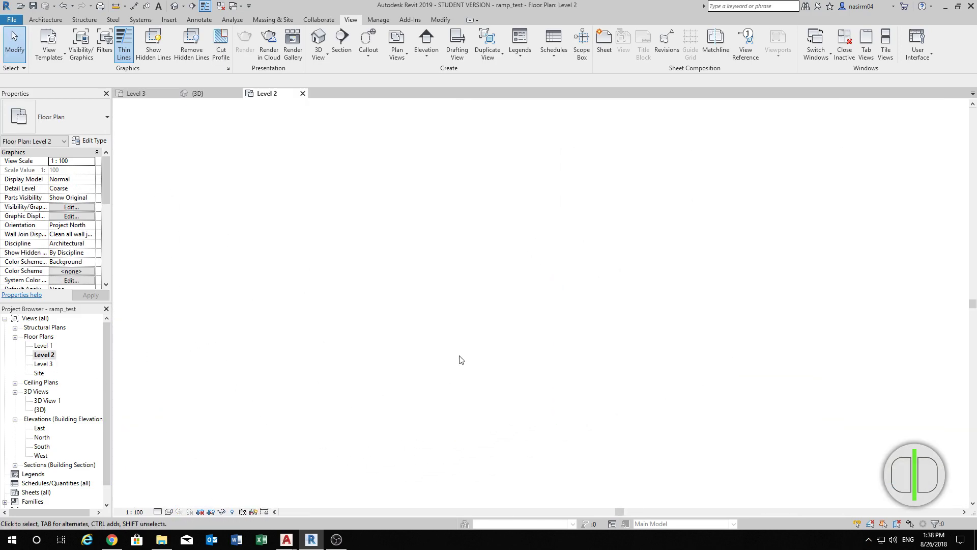
{"action": "scroll", "coordinate": [502, 395], "scroll_direction": "up", "scroll_amount": 1}
{"action": "left_click", "coordinate": [542, 396]}
{"action": "scroll", "coordinate": [551, 423], "scroll_direction": "down", "scroll_amount": 2}
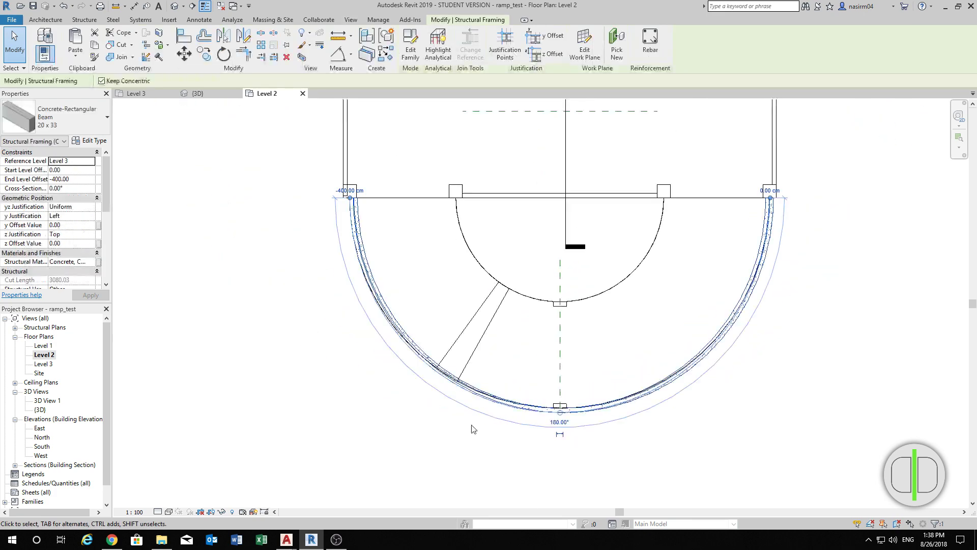
{"action": "middle_click_drag", "start_coordinate": [313, 384], "coordinate": [347, 400]}
{"action": "left_click", "coordinate": [347, 370]}
{"action": "middle_click_drag", "start_coordinate": [617, 329], "coordinate": [562, 360]}
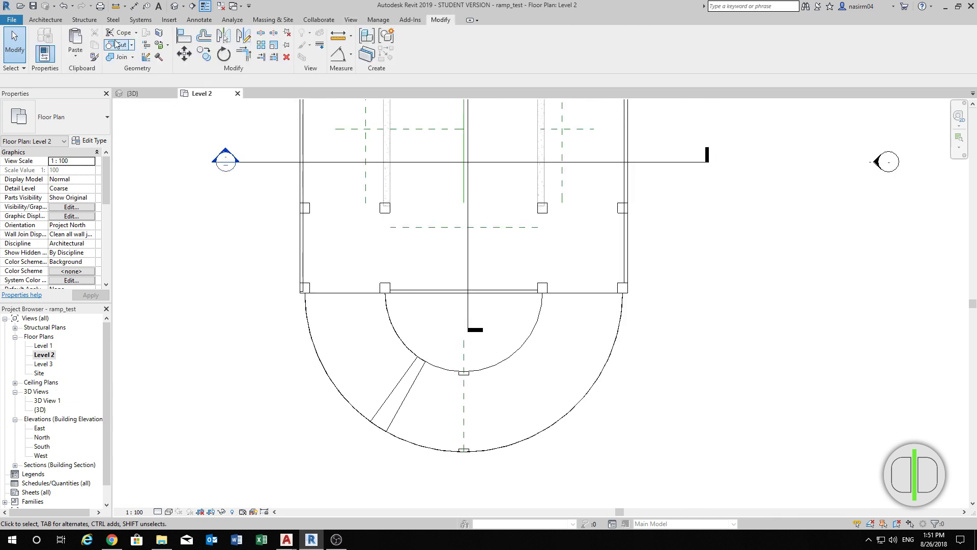
Start an in-place structural framing model named "beam" from the Level 2 plan.
{"action": "left_click", "coordinate": [85, 20]}
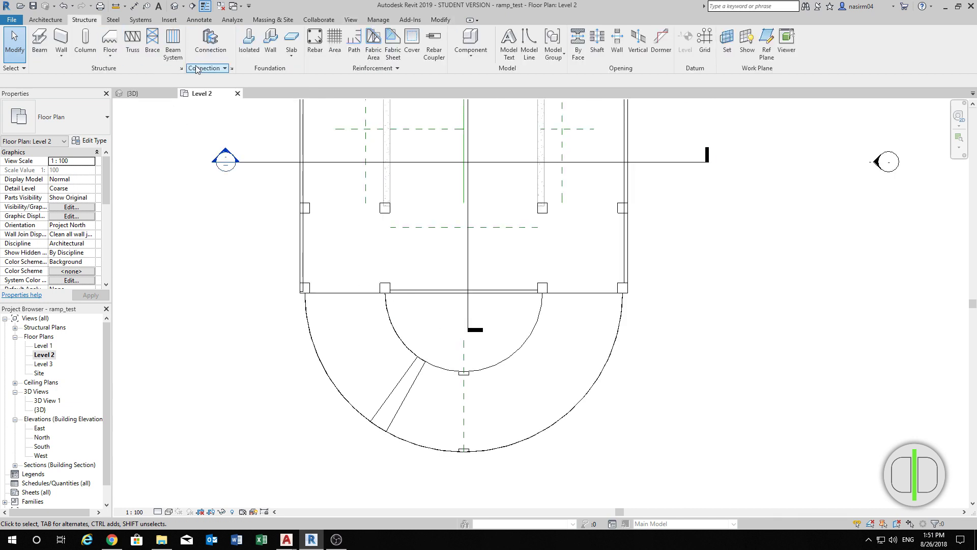
{"action": "left_click", "coordinate": [465, 59]}
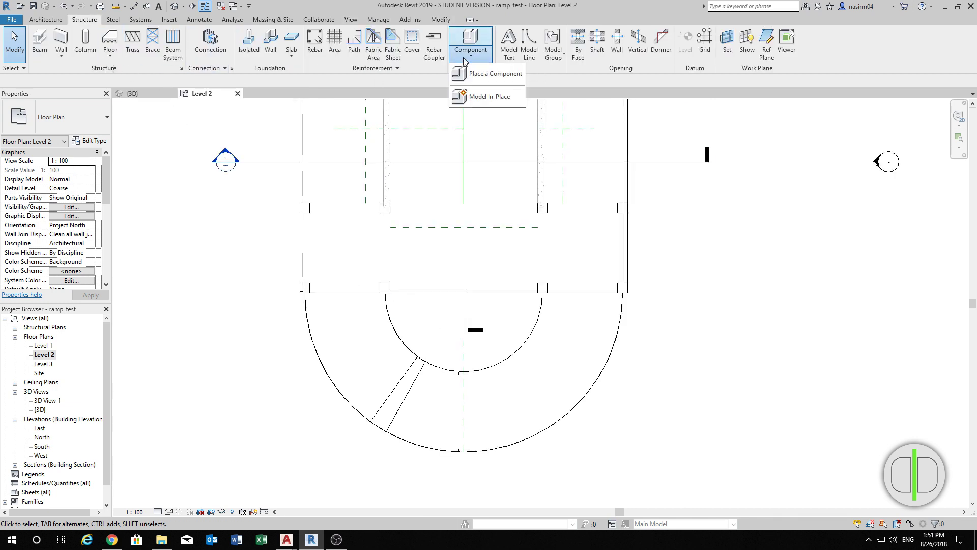
{"action": "left_click", "coordinate": [475, 100]}
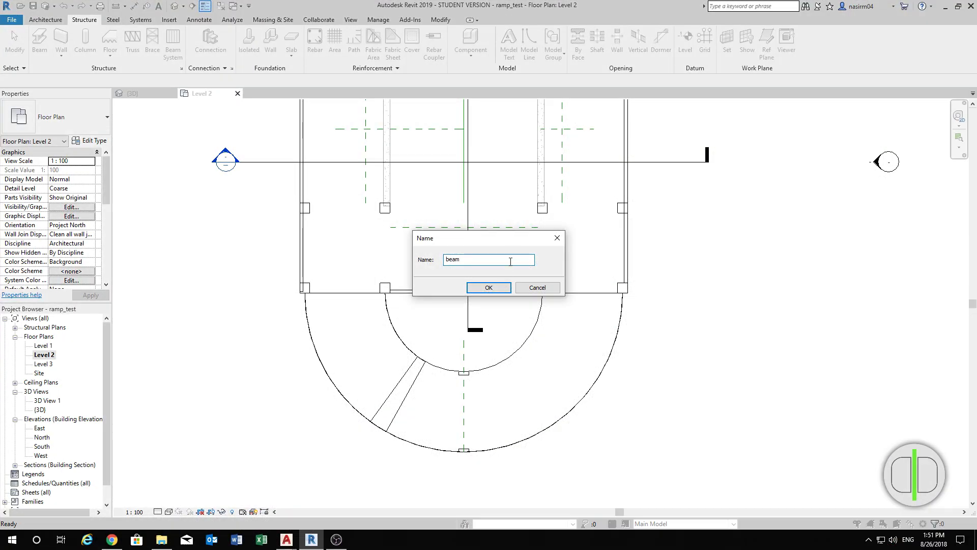
{"action": "left_click", "coordinate": [494, 292]}
Start a swept blend and pick the upper ramp's outer top edge in 3D as its path.
{"action": "scroll", "coordinate": [552, 277], "scroll_direction": "up", "scroll_amount": 3}
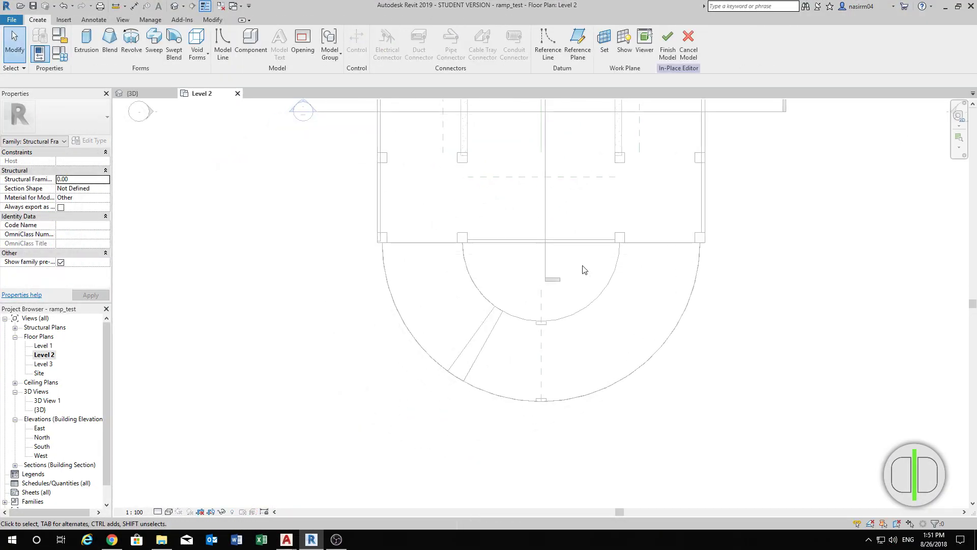
{"action": "left_click", "coordinate": [174, 45]}
{"action": "middle_click_drag", "start_coordinate": [693, 371], "coordinate": [685, 344]}
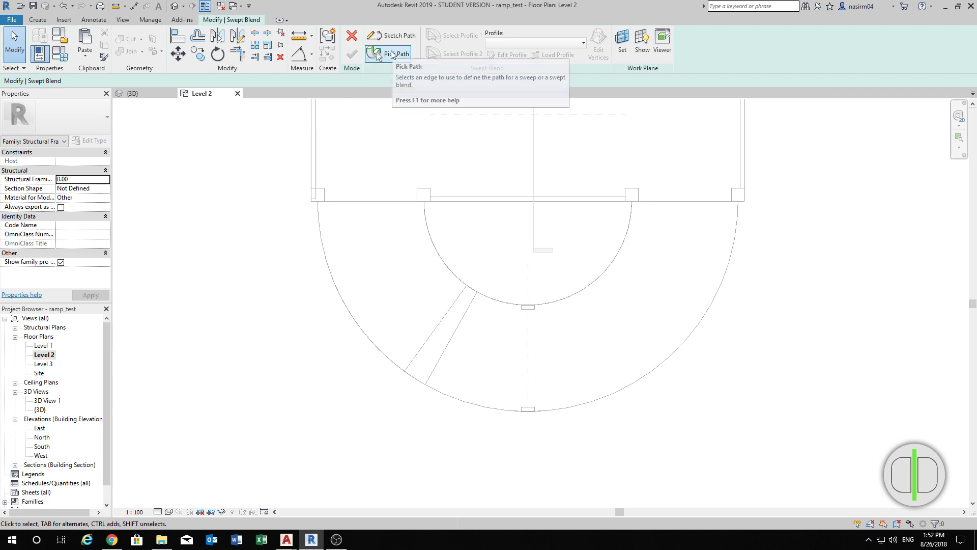
{"action": "left_click", "coordinate": [377, 54]}
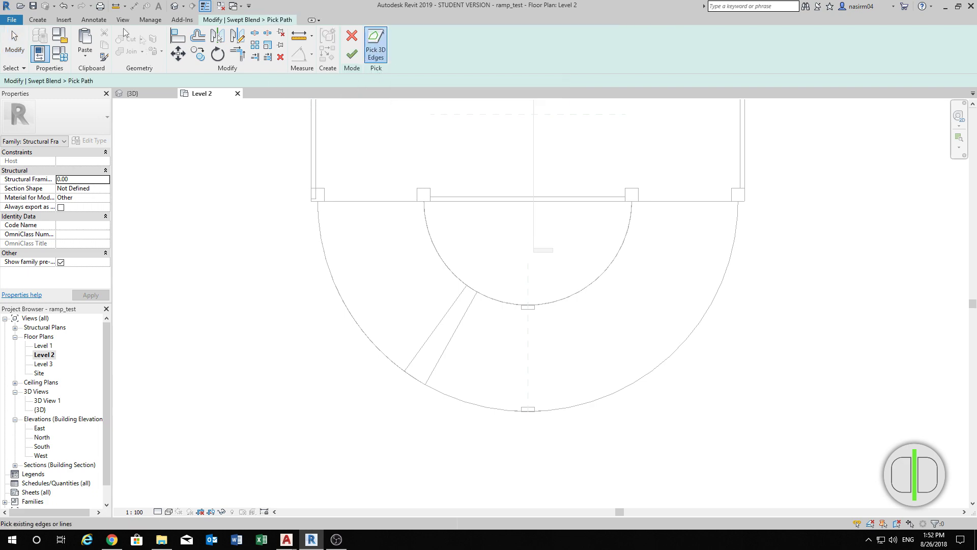
{"action": "left_click", "coordinate": [122, 20]}
{"action": "left_click", "coordinate": [92, 37]}
{"action": "scroll", "coordinate": [604, 324], "scroll_direction": "up", "scroll_amount": 2}
{"action": "middle_click_drag", "start_coordinate": [604, 323], "coordinate": [631, 316], "text": "shift"}
{"action": "scroll", "coordinate": [653, 334], "scroll_direction": "up", "scroll_amount": 1}
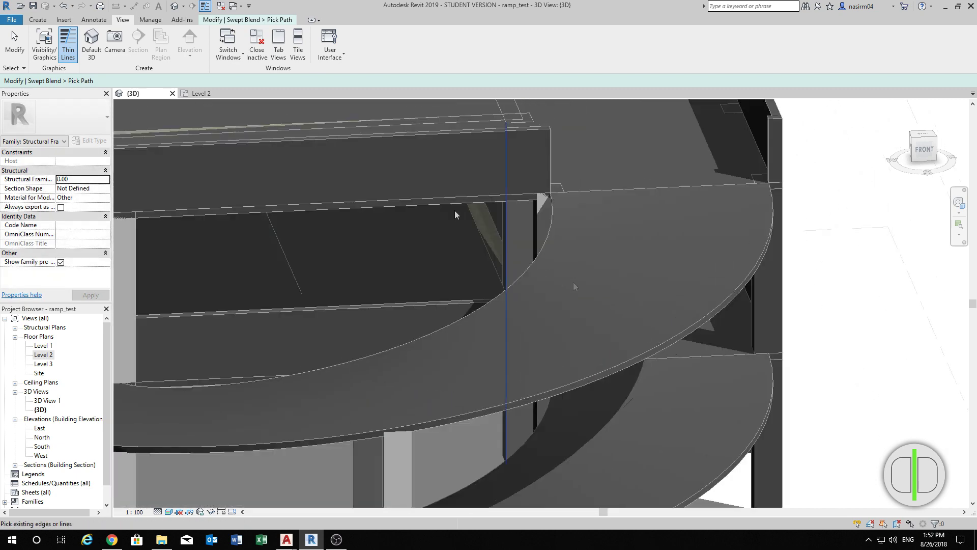
{"action": "left_click", "coordinate": [244, 19]}
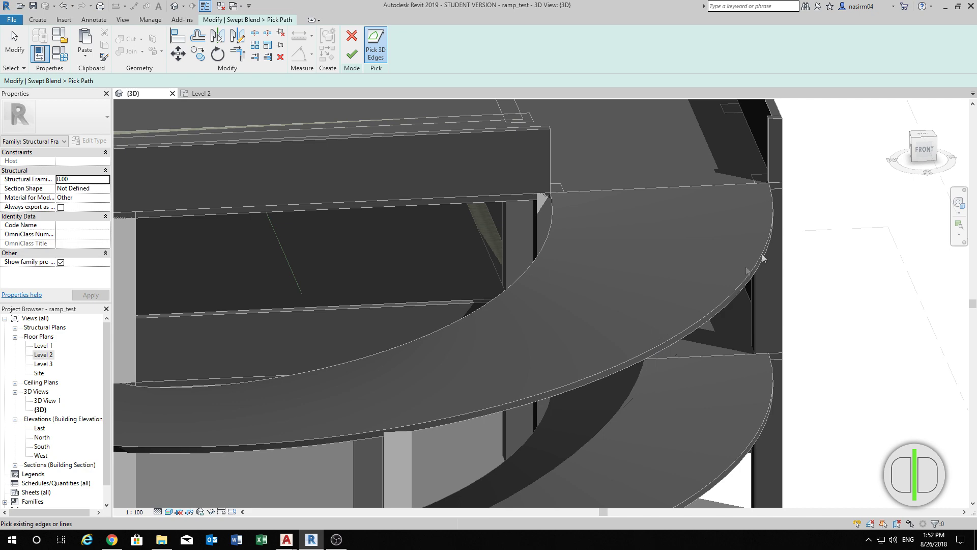
{"action": "scroll", "coordinate": [762, 253], "scroll_direction": "up", "scroll_amount": 3}
{"action": "left_click", "coordinate": [749, 273]}
{"action": "scroll", "coordinate": [779, 307], "scroll_direction": "down", "scroll_amount": 4}
{"action": "scroll", "coordinate": [749, 311], "scroll_direction": "down", "scroll_amount": 3}
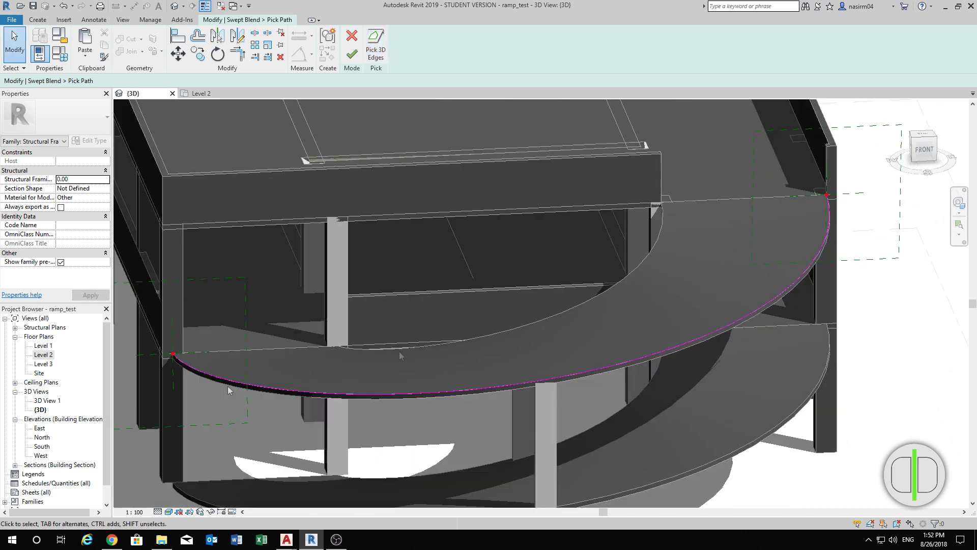
Check both end profile planes of the path in the South elevation and finish the path.
{"action": "double_click", "coordinate": [41, 446]}
{"action": "scroll", "coordinate": [589, 345], "scroll_direction": "down", "scroll_amount": 3}
{"action": "scroll", "coordinate": [341, 390], "scroll_direction": "up", "scroll_amount": 5}
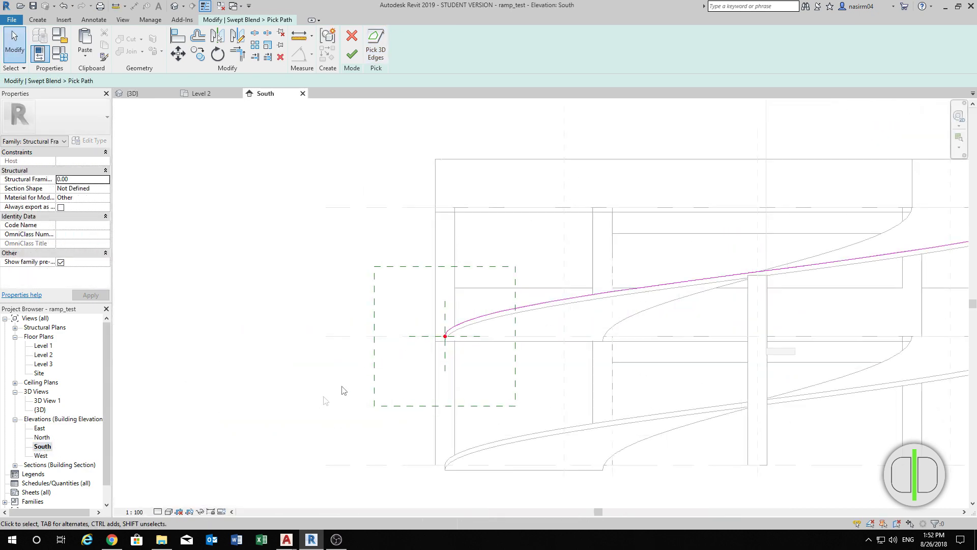
{"action": "scroll", "coordinate": [443, 339], "scroll_direction": "up", "scroll_amount": 8}
{"action": "scroll", "coordinate": [385, 327], "scroll_direction": "down", "scroll_amount": 4}
{"action": "scroll", "coordinate": [323, 348], "scroll_direction": "down", "scroll_amount": 4}
{"action": "middle_click_drag", "start_coordinate": [634, 350], "coordinate": [365, 374]}
{"action": "scroll", "coordinate": [703, 254], "scroll_direction": "up", "scroll_amount": 2}
{"action": "middle_click_drag", "start_coordinate": [702, 255], "coordinate": [787, 246]}
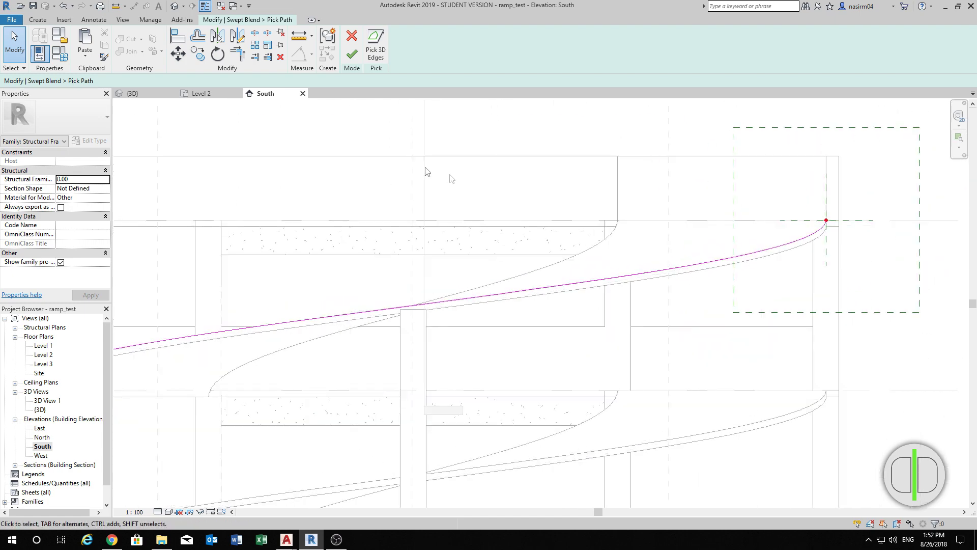
{"action": "left_click", "coordinate": [351, 55]}
{"action": "middle_click_drag", "start_coordinate": [490, 144], "coordinate": [526, 135]}
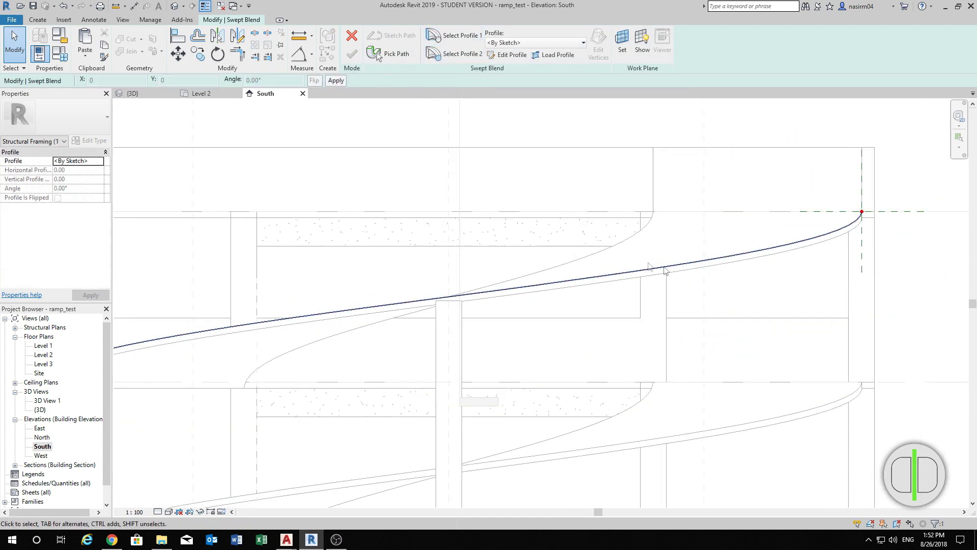
Try to show the work plane at the path's lower end.
{"action": "scroll", "coordinate": [814, 242], "scroll_direction": "down", "scroll_amount": 3}
{"action": "scroll", "coordinate": [332, 352], "scroll_direction": "up", "scroll_amount": 8}
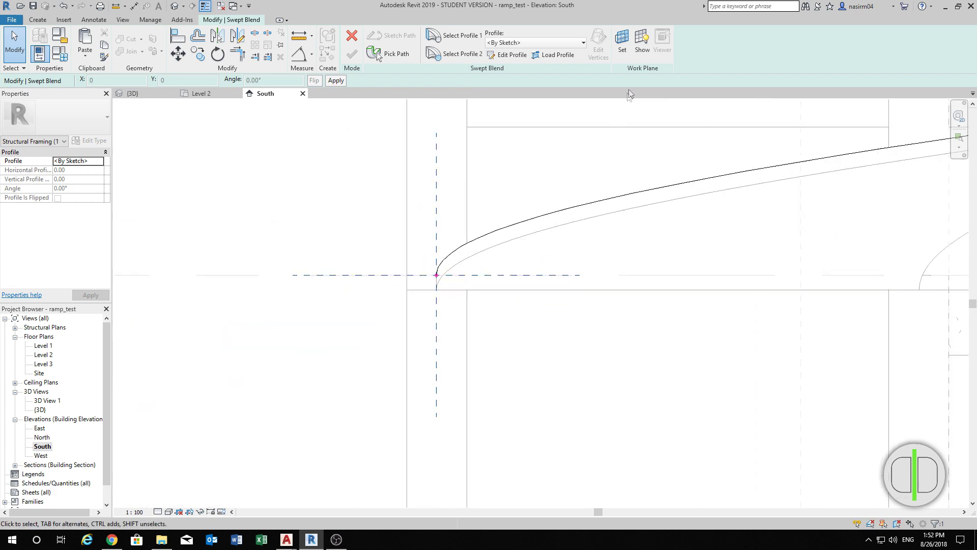
{"action": "left_click", "coordinate": [641, 45]}
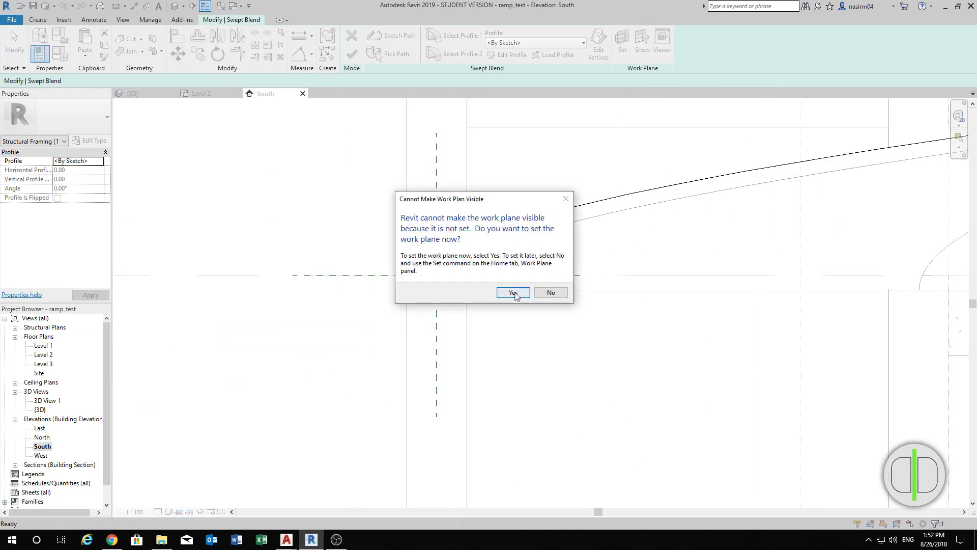
{"action": "left_click", "coordinate": [513, 293]}
{"action": "scroll", "coordinate": [392, 289], "scroll_direction": "down", "scroll_amount": 3}
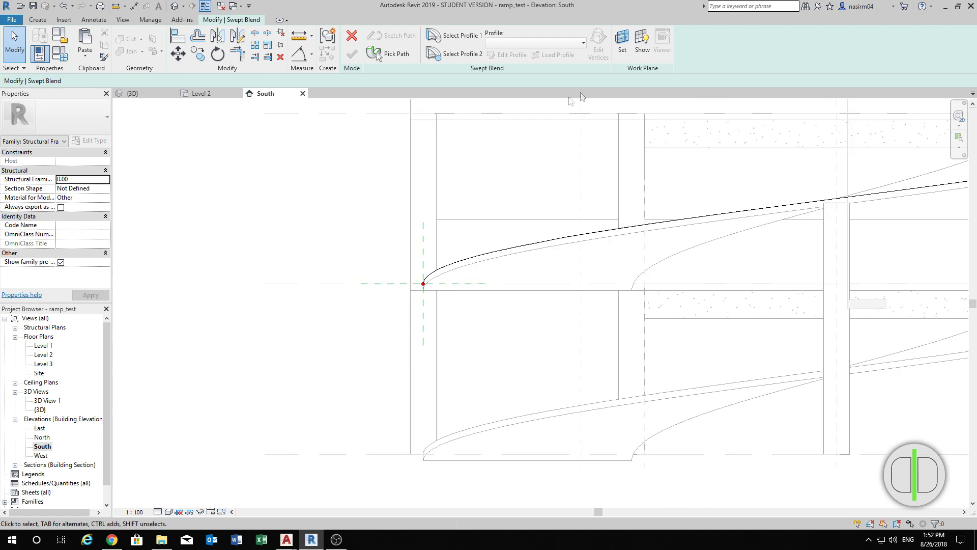
{"action": "left_click", "coordinate": [642, 48]}
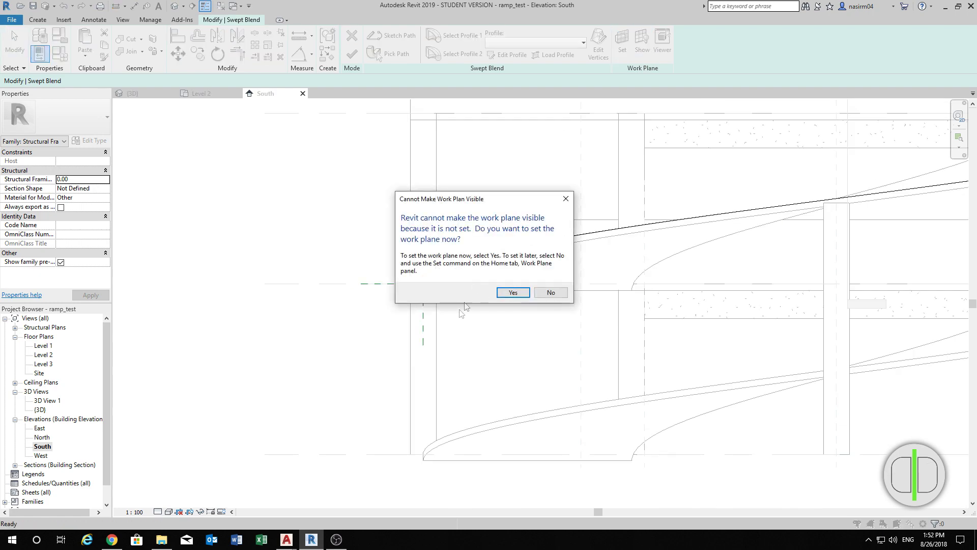
{"action": "left_click", "coordinate": [513, 293]}
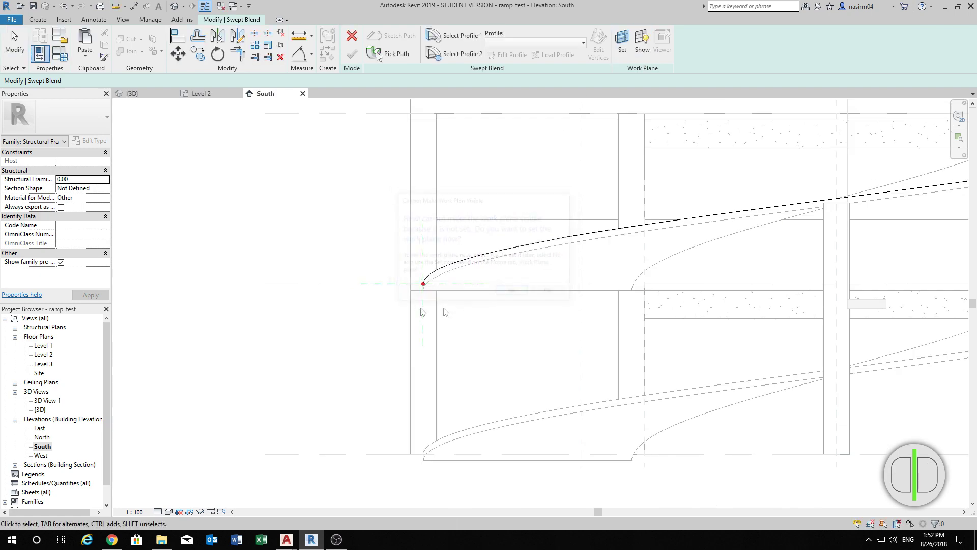
{"action": "scroll", "coordinate": [445, 274], "scroll_direction": "up", "scroll_amount": 5}
Open profile 1 at the path's lower end for sketching and display its plane in the Workplane Viewer.
{"action": "left_click", "coordinate": [457, 37]}
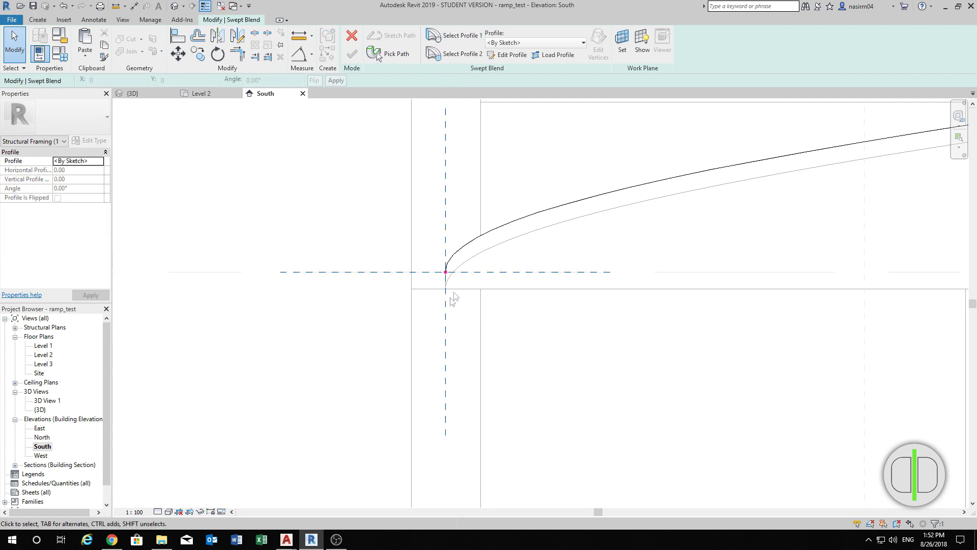
{"action": "left_click", "coordinate": [508, 55]}
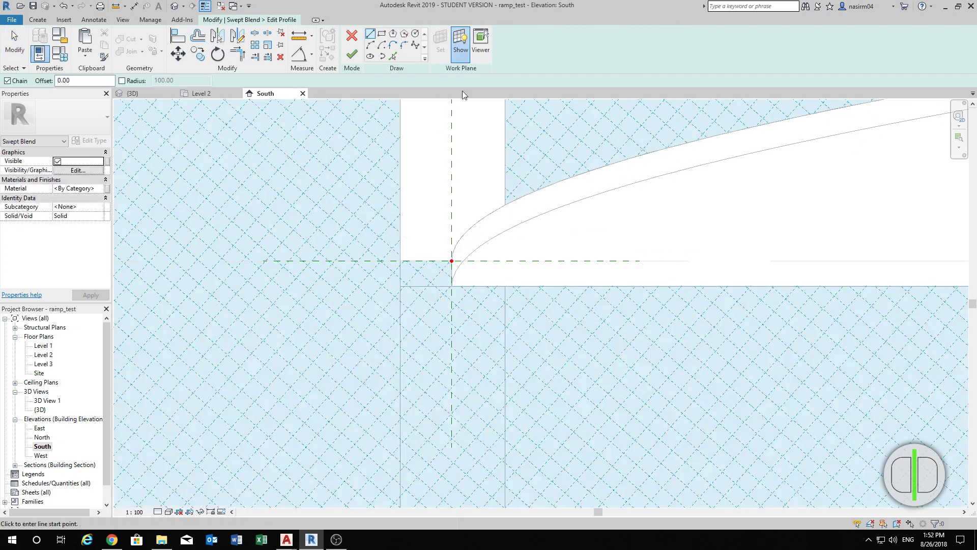
{"action": "left_click", "coordinate": [481, 38]}
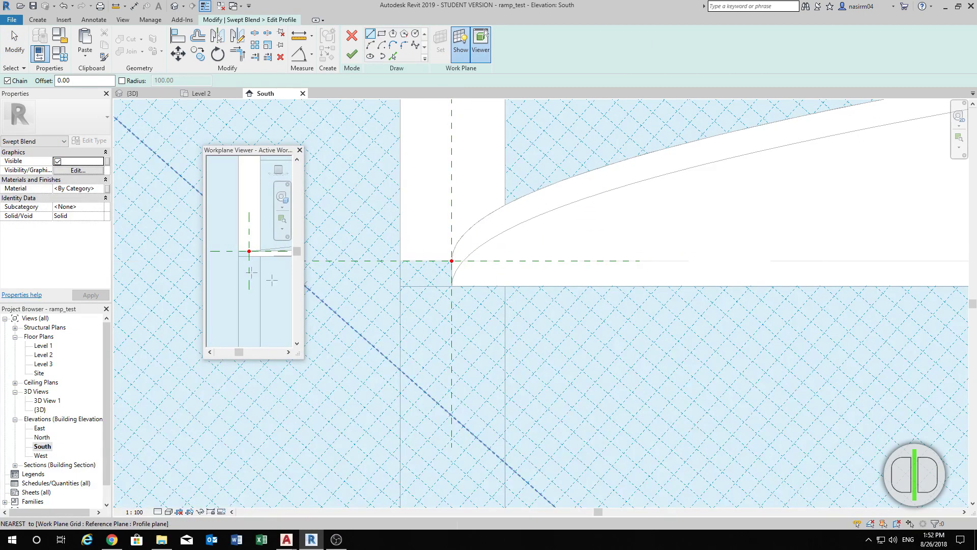
{"action": "scroll", "coordinate": [257, 254], "scroll_direction": "up", "scroll_amount": 3}
{"action": "scroll", "coordinate": [257, 254], "scroll_direction": "up", "scroll_amount": 2}
{"action": "scroll", "coordinate": [212, 247], "scroll_direction": "down", "scroll_amount": 5}
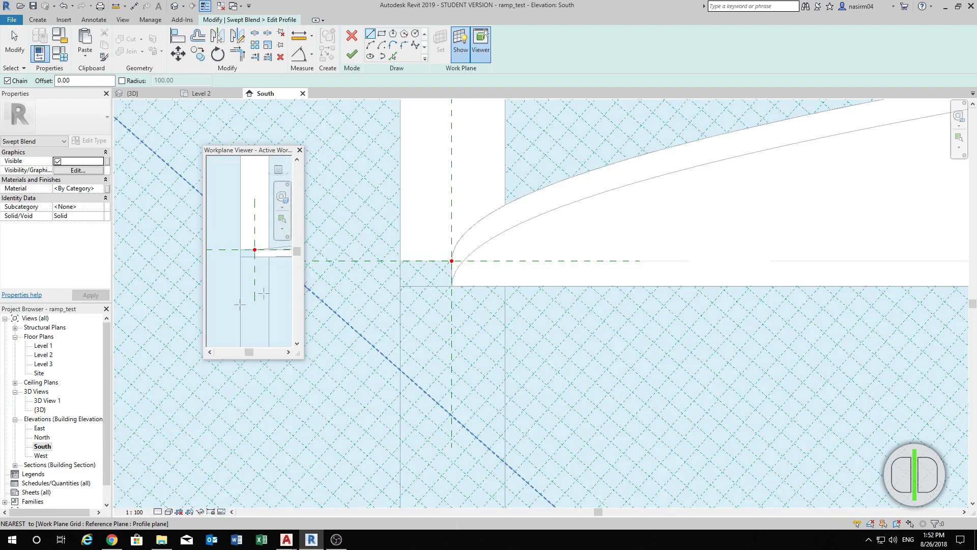
Widen the Workplane Viewer and move it clear of the path's lower endpoint.
{"action": "left_click_drag", "start_coordinate": [203, 296], "coordinate": [111, 295]}
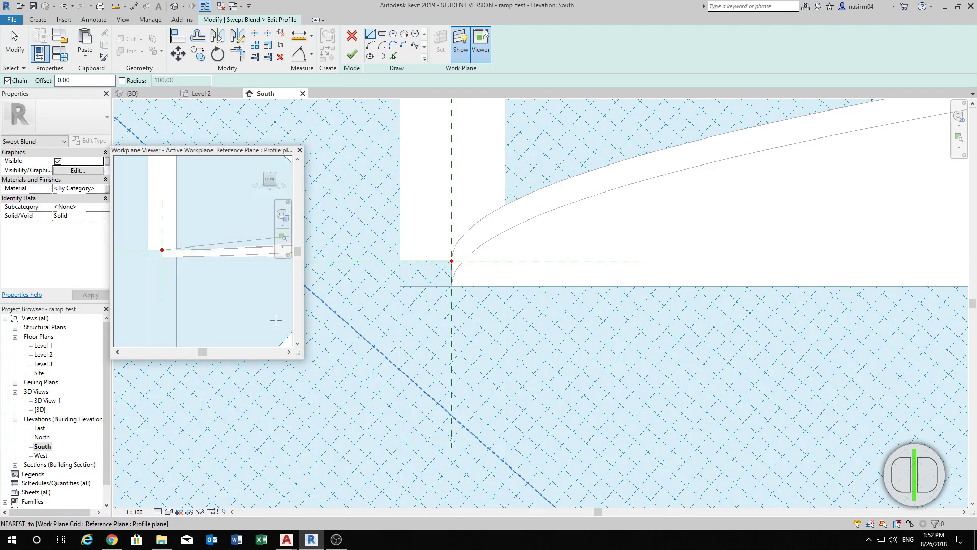
{"action": "left_click_drag", "start_coordinate": [304, 308], "coordinate": [423, 308]}
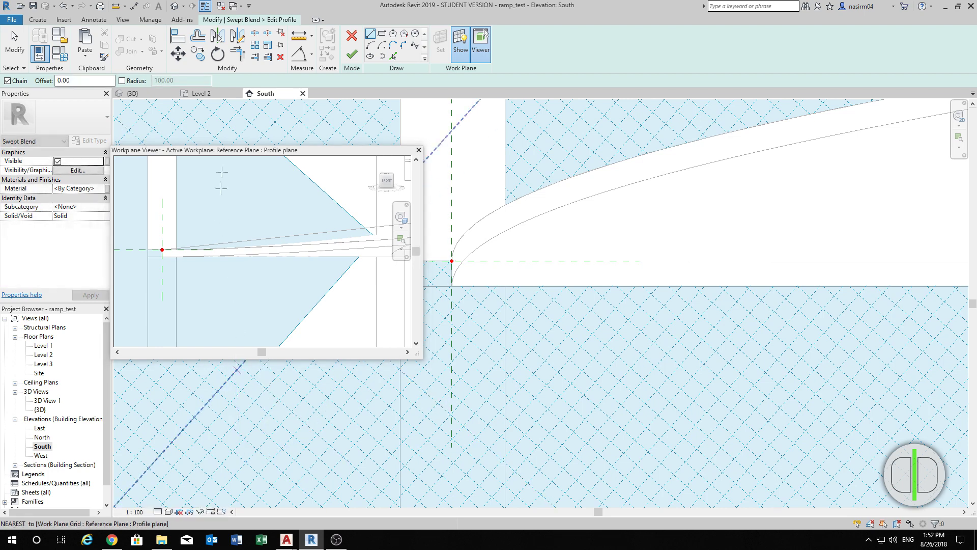
{"action": "left_click_drag", "start_coordinate": [238, 155], "coordinate": [290, 131]}
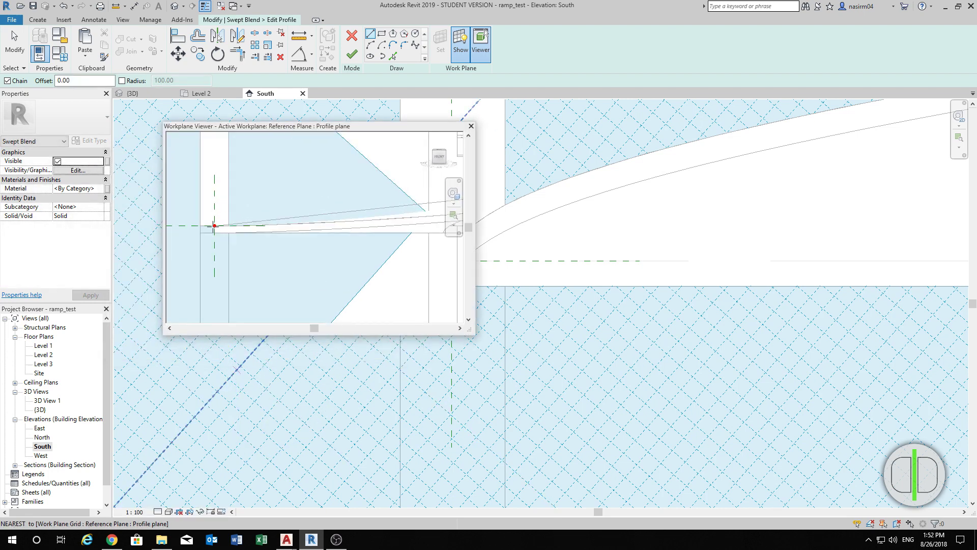
{"action": "left_click_drag", "start_coordinate": [374, 134], "coordinate": [252, 148]}
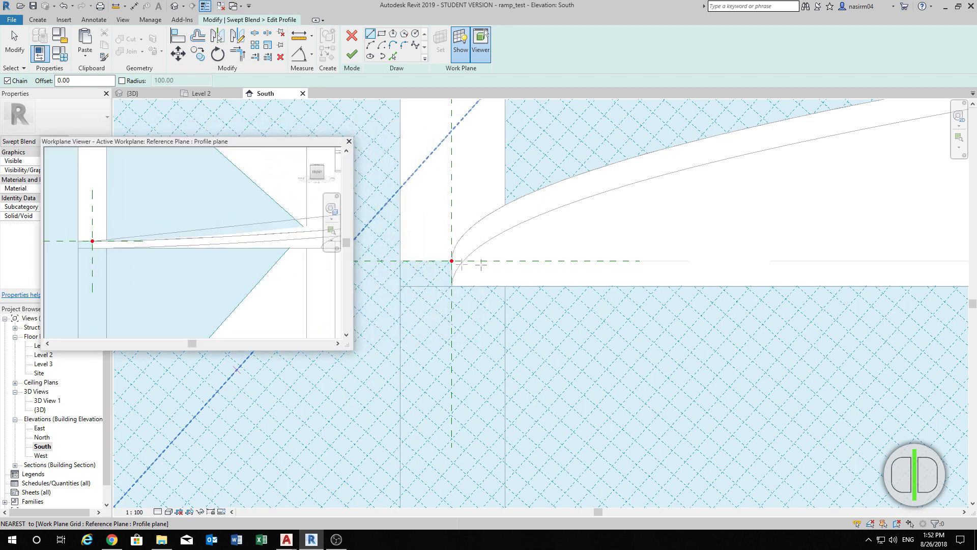
Sketch profile 1's vertical side as a line 50 long, straight down from the path's lower endpoint.
{"action": "left_click", "coordinate": [382, 34]}
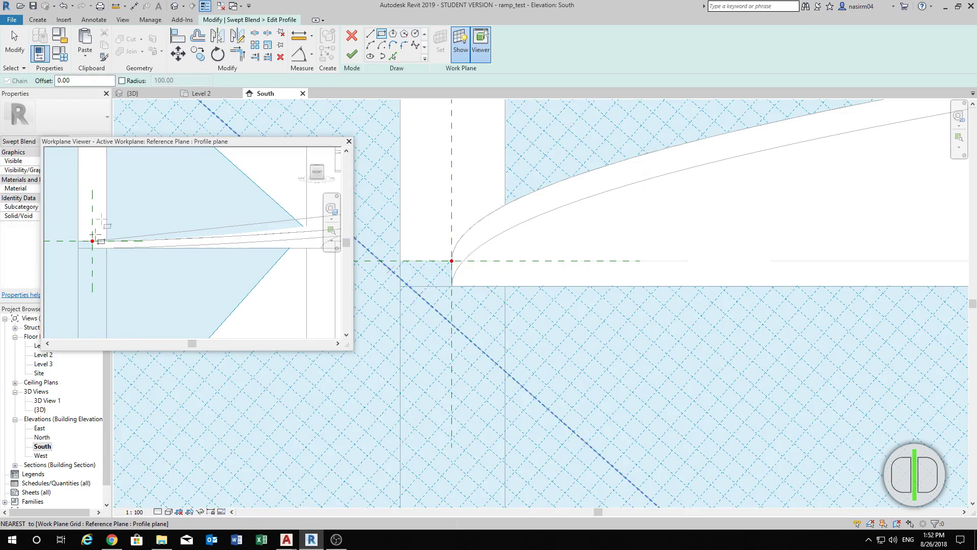
{"action": "left_click", "coordinate": [373, 34]}
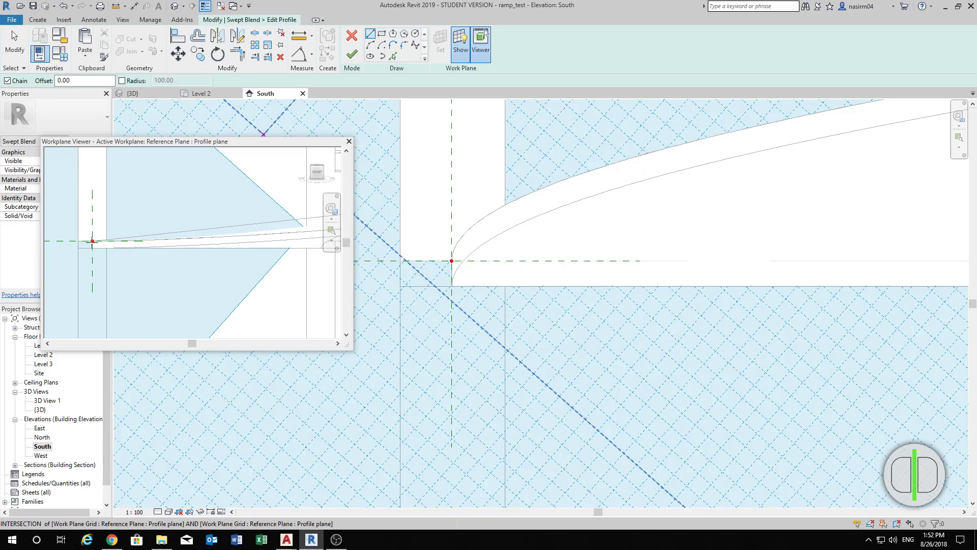
{"action": "left_click", "coordinate": [451, 260]}
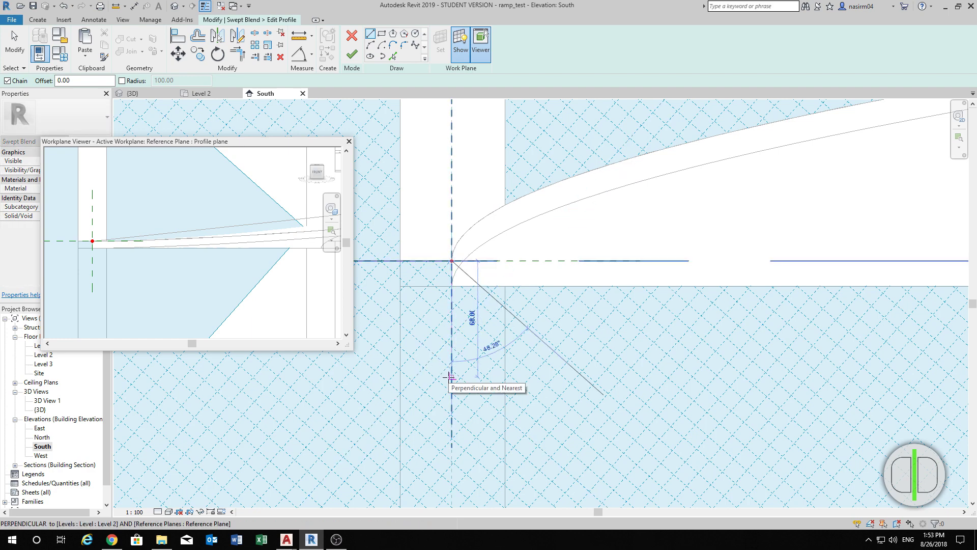
{"action": "type", "text": "50"}
{"action": "key", "text": "Return"}
Complete profile 1 as a closed rectangle about 20 wide, extending inward from the vertical side, and finish the profile sketch.
{"action": "scroll", "coordinate": [472, 376], "scroll_direction": "up", "scroll_amount": 1}
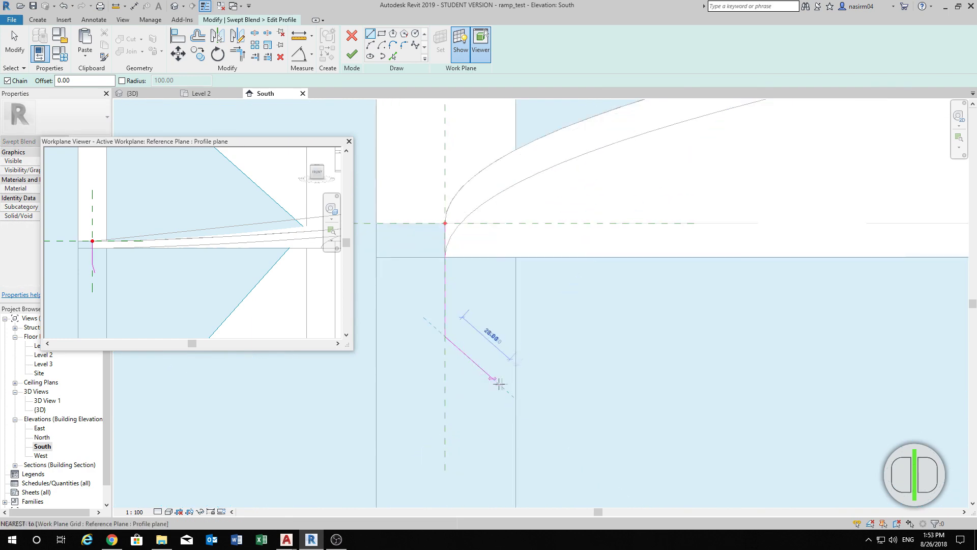
{"action": "left_click", "coordinate": [491, 336]}
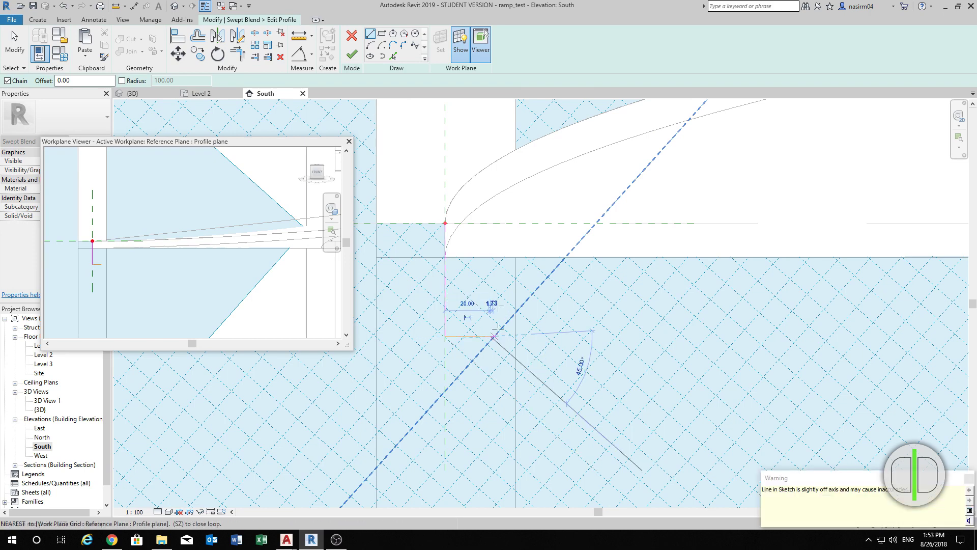
{"action": "left_click", "coordinate": [491, 223]}
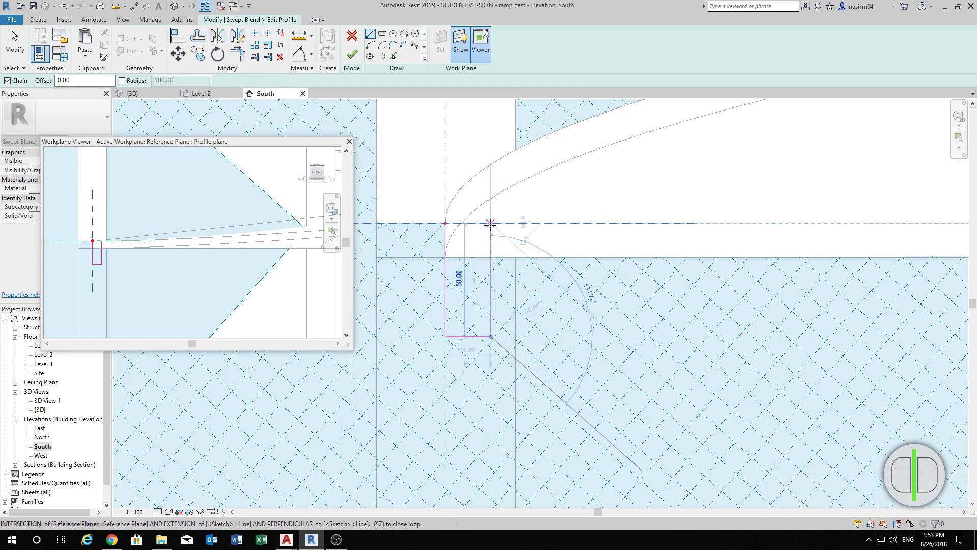
{"action": "scroll", "coordinate": [454, 223], "scroll_direction": "up", "scroll_amount": 2}
{"action": "left_click", "coordinate": [440, 222]}
{"action": "key", "text": "Escape"}
{"action": "key", "text": "Escape"}
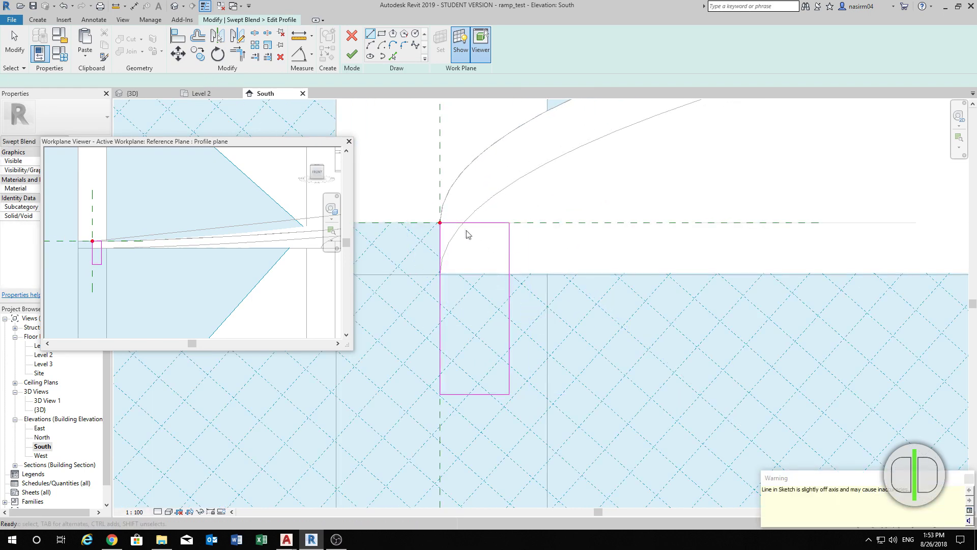
{"action": "scroll", "coordinate": [435, 254], "scroll_direction": "down", "scroll_amount": 3}
{"action": "left_click", "coordinate": [352, 55]}
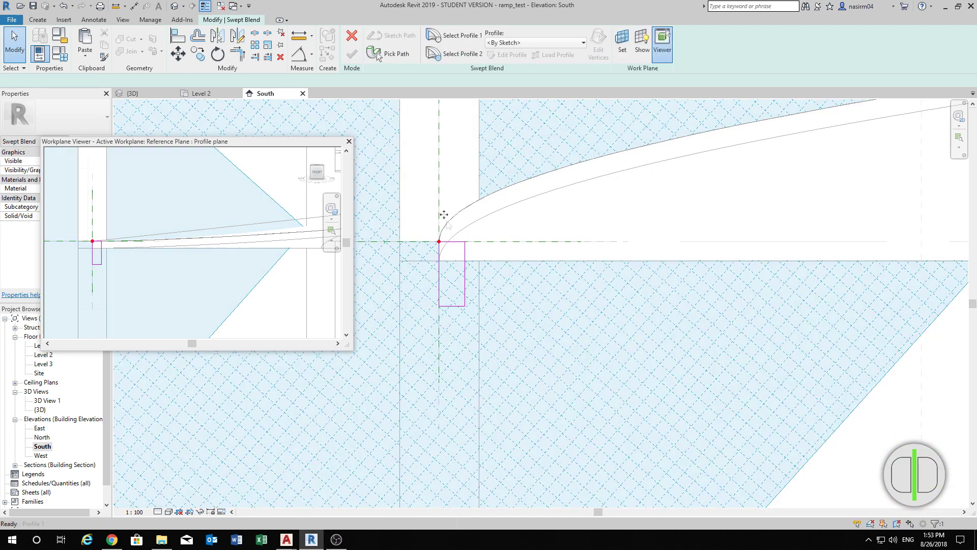
Select profile 2 at the path's upper end near Level 3 and open it for sketching.
{"action": "scroll", "coordinate": [441, 214], "scroll_direction": "down", "scroll_amount": 5}
{"action": "scroll", "coordinate": [659, 285], "scroll_direction": "up", "scroll_amount": 2}
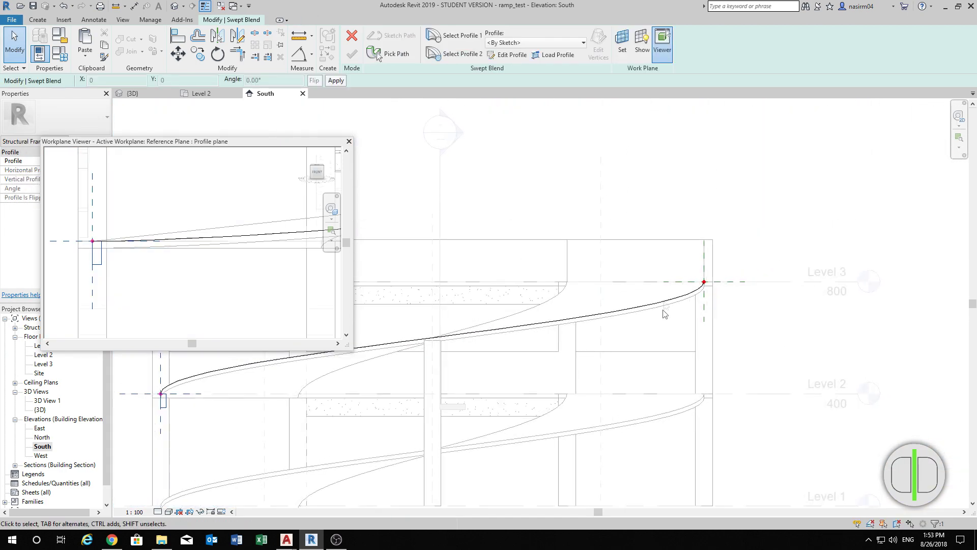
{"action": "scroll", "coordinate": [671, 275], "scroll_direction": "up", "scroll_amount": 4}
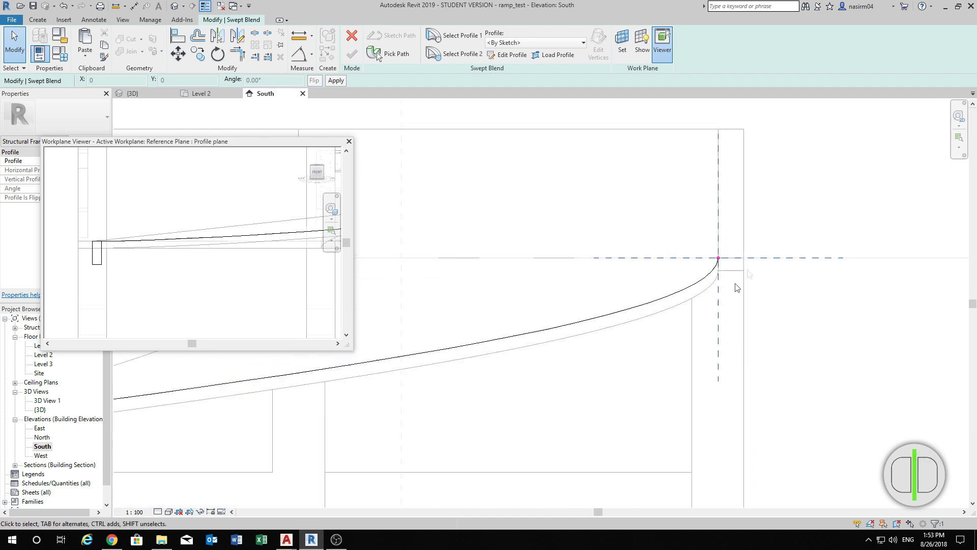
{"action": "left_click", "coordinate": [507, 54]}
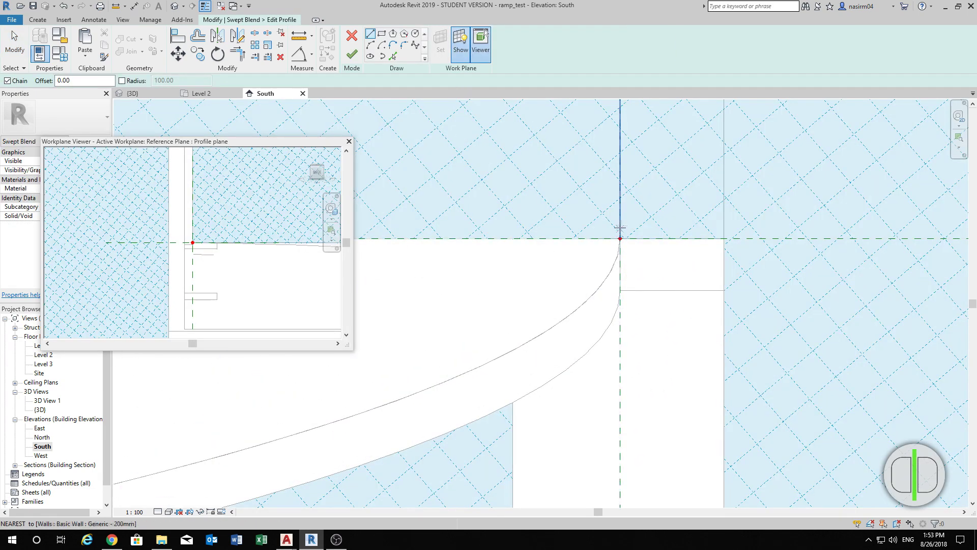
{"action": "key", "text": "Escape"}
{"action": "scroll", "coordinate": [747, 251], "scroll_direction": "down", "scroll_amount": 4}
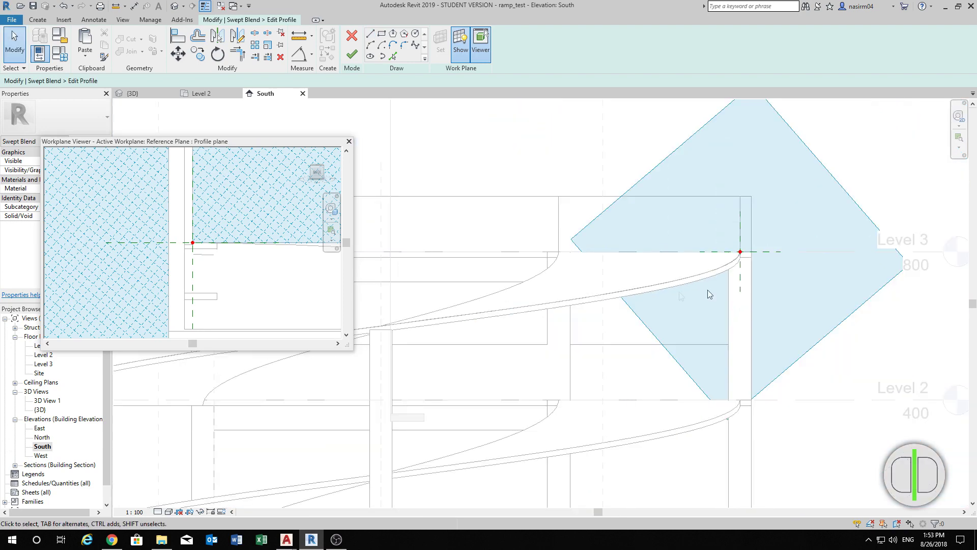
{"action": "scroll", "coordinate": [741, 277], "scroll_direction": "up", "scroll_amount": 5}
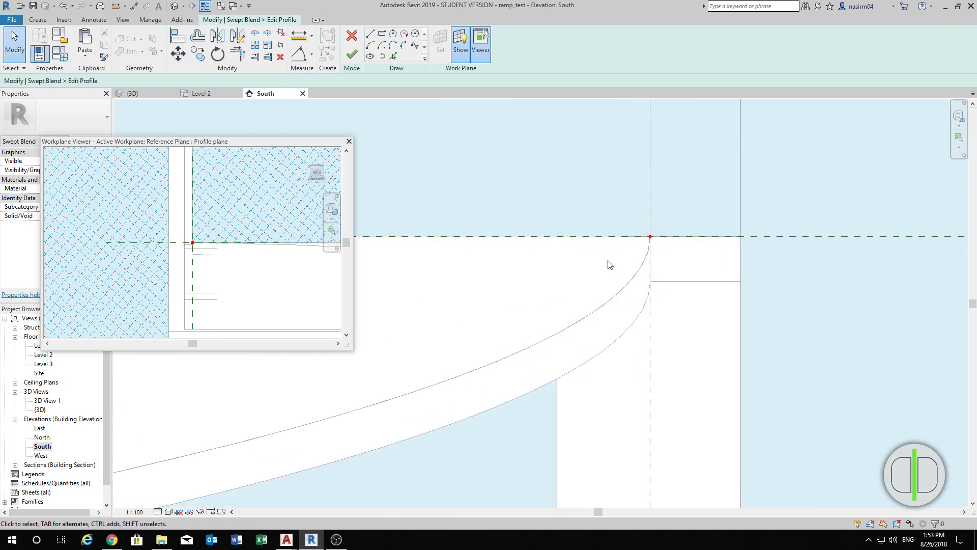
Sketch profile 2's vertical side straight down from the path's upper endpoint, as long as profile 1's vertical side.
{"action": "left_click", "coordinate": [374, 36]}
{"action": "scroll", "coordinate": [701, 282], "scroll_direction": "up", "scroll_amount": 4}
{"action": "left_click", "coordinate": [599, 190]}
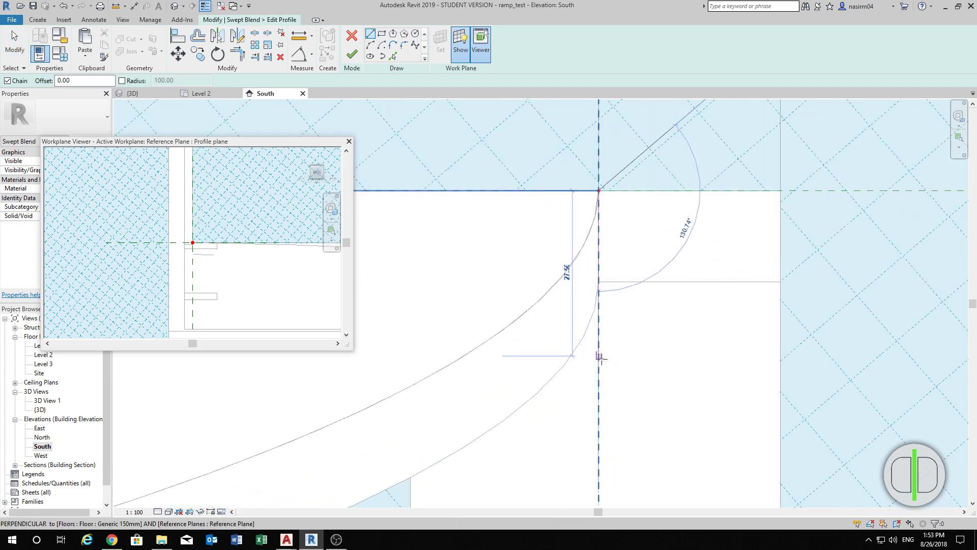
{"action": "left_click", "coordinate": [599, 491]}
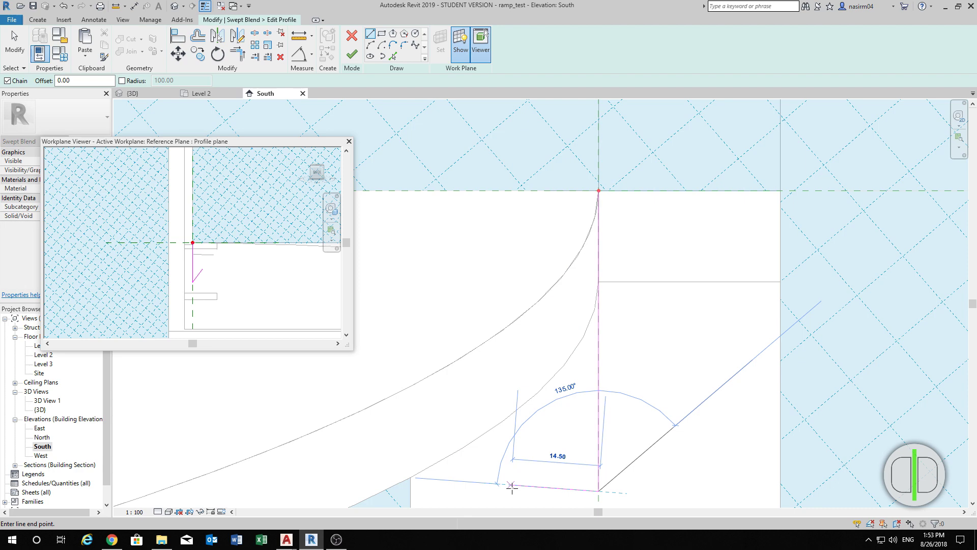
Complete profile 2 as a closed rectangle about 20 wide on the ramp side of the vertical line and finish the profile sketch.
{"action": "scroll", "coordinate": [519, 480], "scroll_direction": "down", "scroll_amount": 2}
{"action": "scroll", "coordinate": [522, 478], "scroll_direction": "up", "scroll_amount": 2}
{"action": "middle_click_drag", "start_coordinate": [545, 454], "coordinate": [596, 410]}
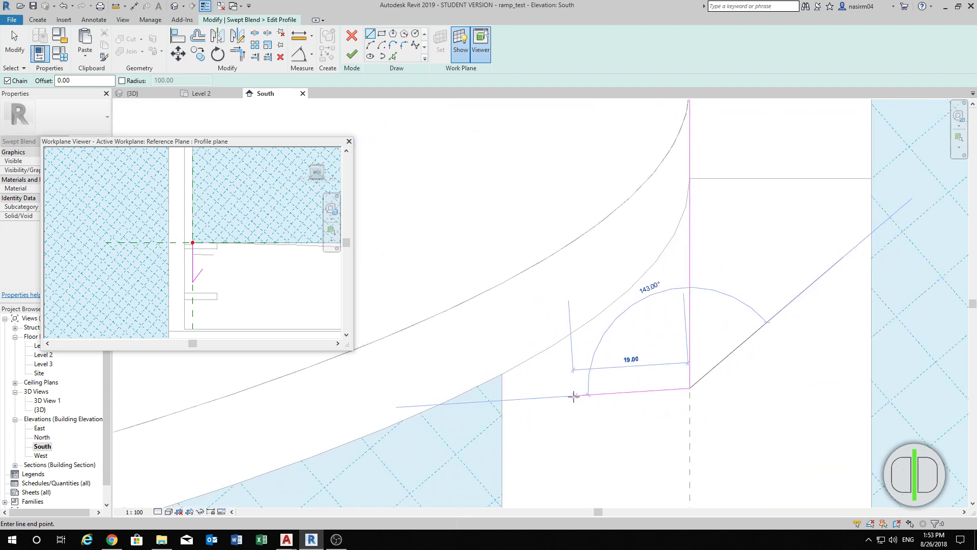
{"action": "left_click", "coordinate": [577, 388]}
{"action": "scroll", "coordinate": [577, 387], "scroll_direction": "down", "scroll_amount": 2}
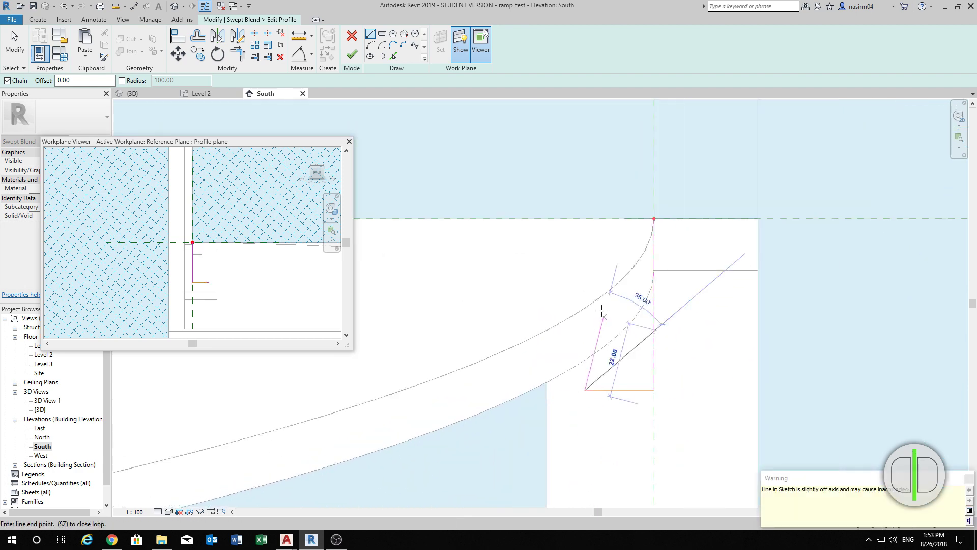
{"action": "left_click", "coordinate": [585, 219]}
{"action": "scroll", "coordinate": [633, 217], "scroll_direction": "up", "scroll_amount": 1}
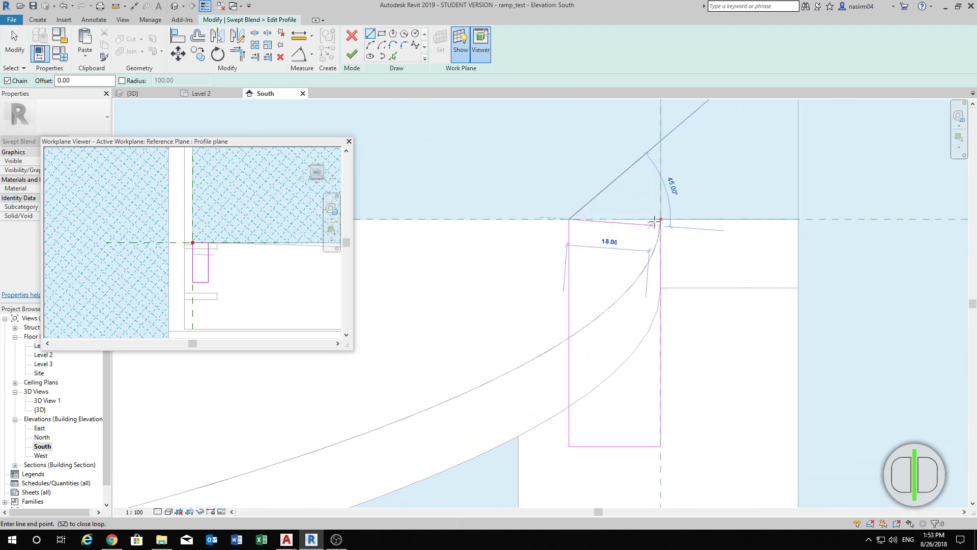
{"action": "left_click", "coordinate": [661, 219]}
{"action": "scroll", "coordinate": [702, 220], "scroll_direction": "down", "scroll_amount": 2}
{"action": "key", "text": "Escape"}
{"action": "key", "text": "Escape"}
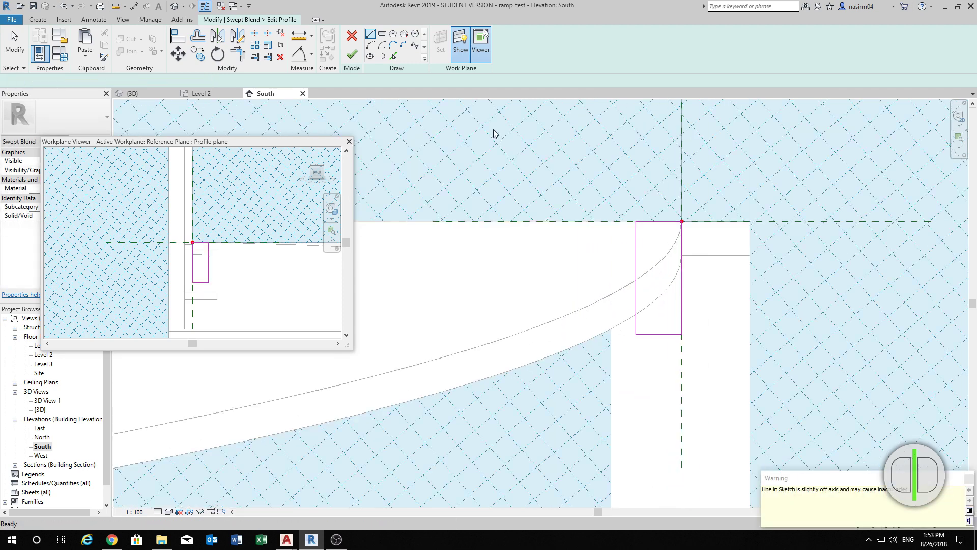
{"action": "left_click", "coordinate": [352, 55]}
Finish the swept blend beam, check its lower end in the South elevation, and close the Workplane Viewer.
{"action": "scroll", "coordinate": [719, 288], "scroll_direction": "down", "scroll_amount": 3}
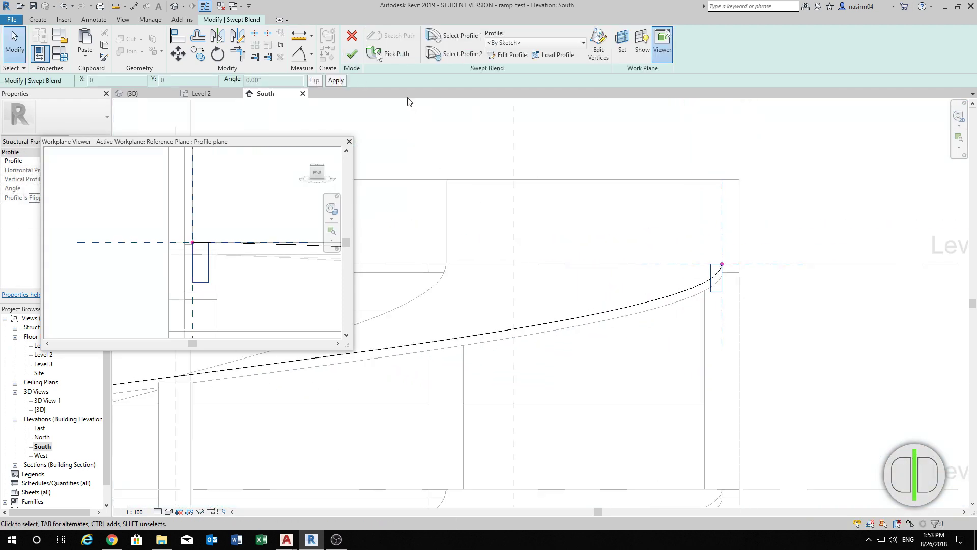
{"action": "left_click", "coordinate": [353, 60]}
{"action": "scroll", "coordinate": [804, 329], "scroll_direction": "down", "scroll_amount": 3}
{"action": "left_click", "coordinate": [809, 338]}
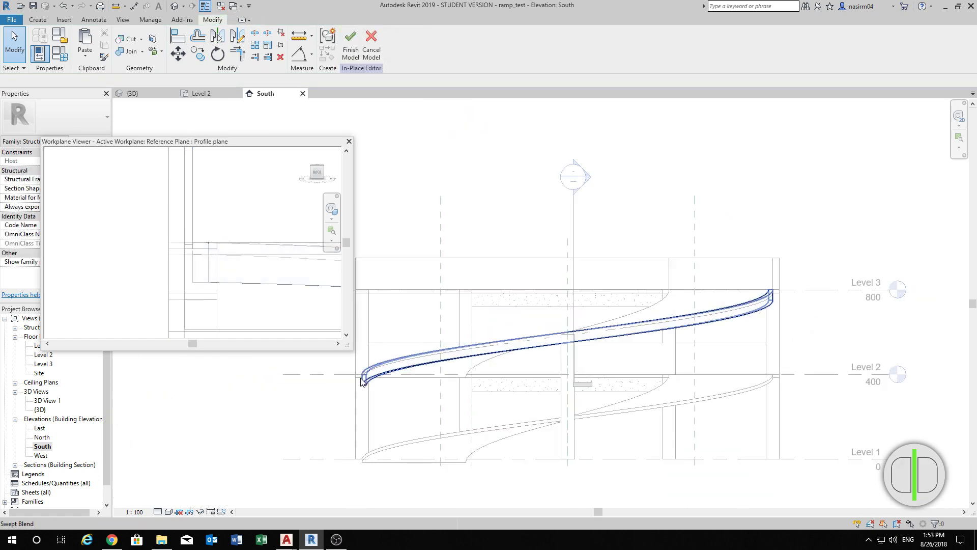
{"action": "scroll", "coordinate": [361, 378], "scroll_direction": "up", "scroll_amount": 2}
{"action": "left_click", "coordinate": [348, 142]}
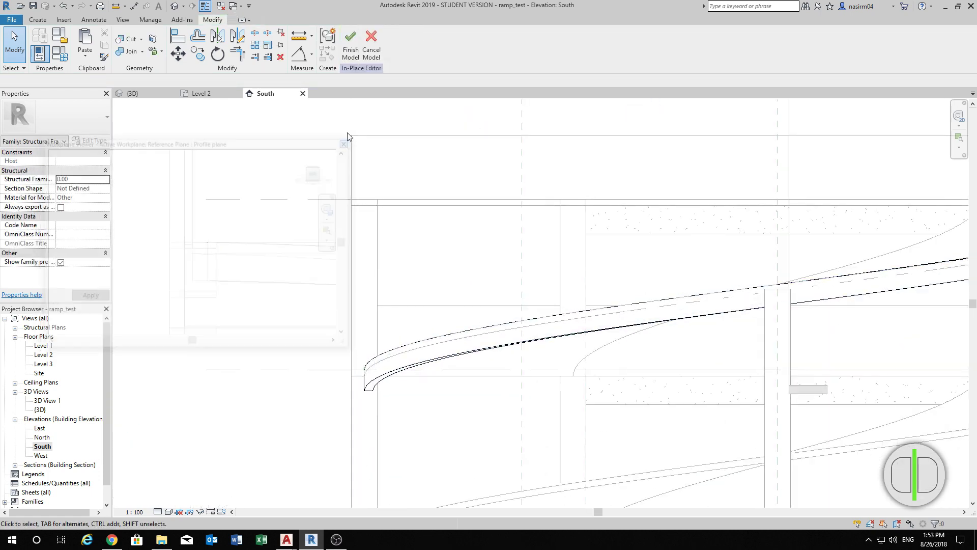
Finish the in-place beam model and open the default 3D view.
{"action": "left_click", "coordinate": [351, 49]}
{"action": "scroll", "coordinate": [550, 270], "scroll_direction": "down", "scroll_amount": 3}
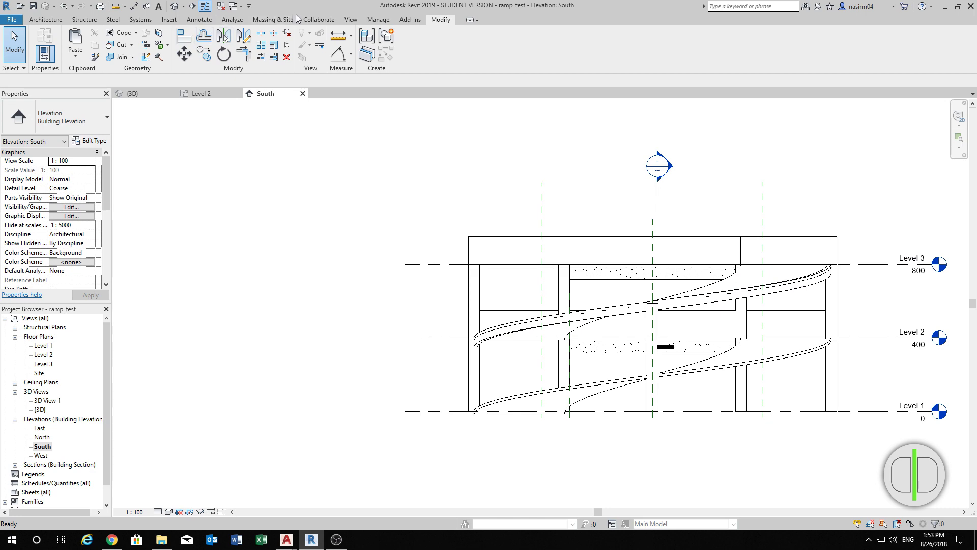
{"action": "left_click", "coordinate": [353, 21]}
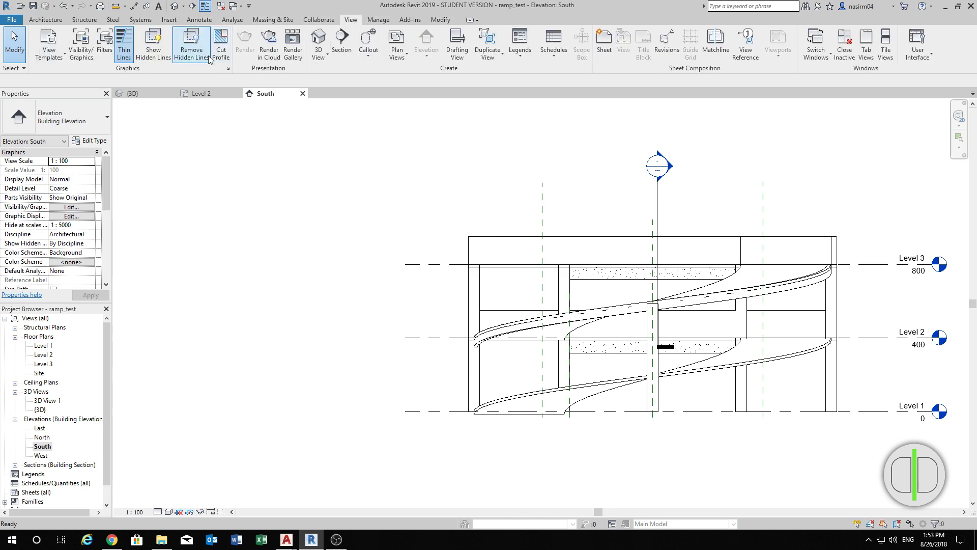
{"action": "left_click", "coordinate": [316, 40]}
{"action": "scroll", "coordinate": [798, 290], "scroll_direction": "up", "scroll_amount": 5}
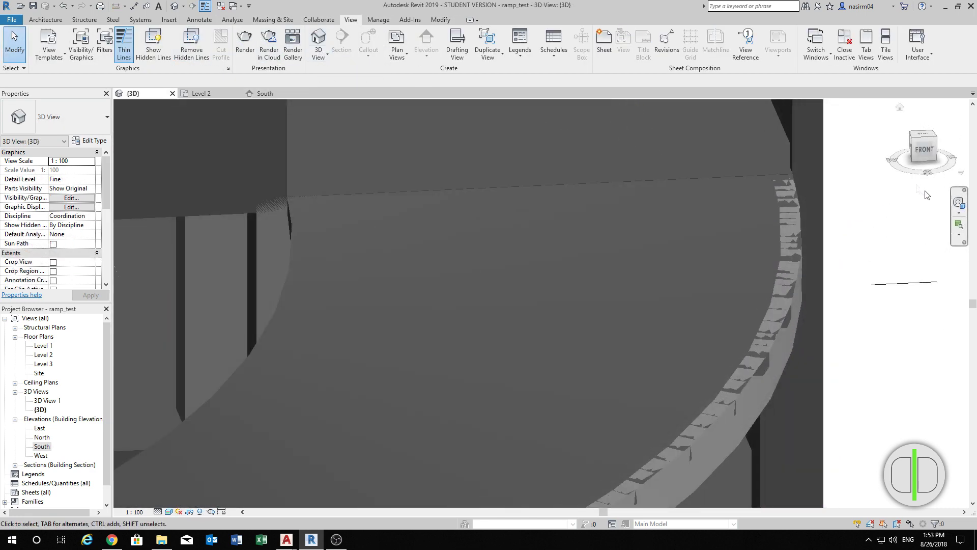
Orbit the 3D model to examine the curved beam along the upper ramp's outer edge and its lower end at the column.
{"action": "left_click", "coordinate": [959, 203]}
{"action": "left_click_drag", "start_coordinate": [872, 219], "coordinate": [973, 276]}
{"action": "scroll", "coordinate": [834, 306], "scroll_direction": "down", "scroll_amount": 6}
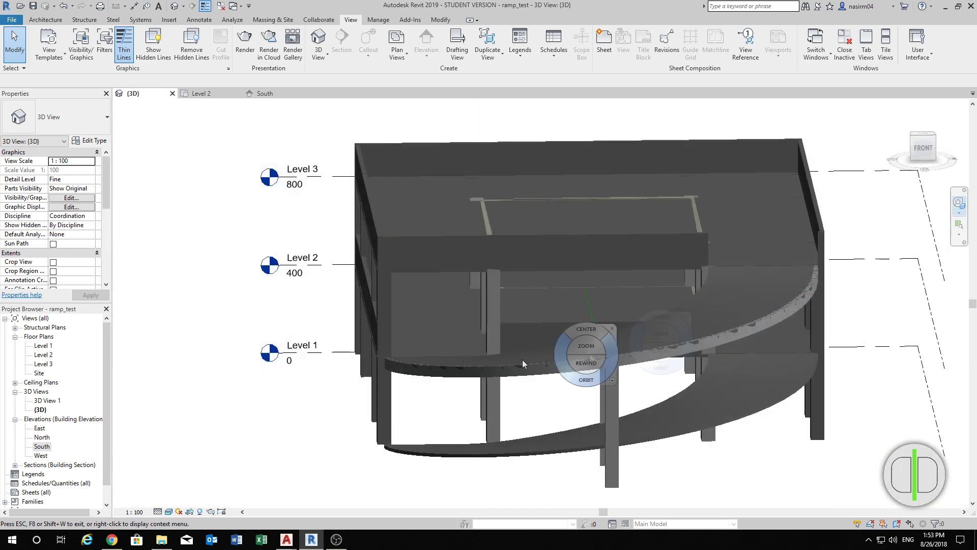
{"action": "scroll", "coordinate": [376, 377], "scroll_direction": "up", "scroll_amount": 7}
{"action": "scroll", "coordinate": [397, 342], "scroll_direction": "down", "scroll_amount": 3}
{"action": "key", "text": "Escape"}
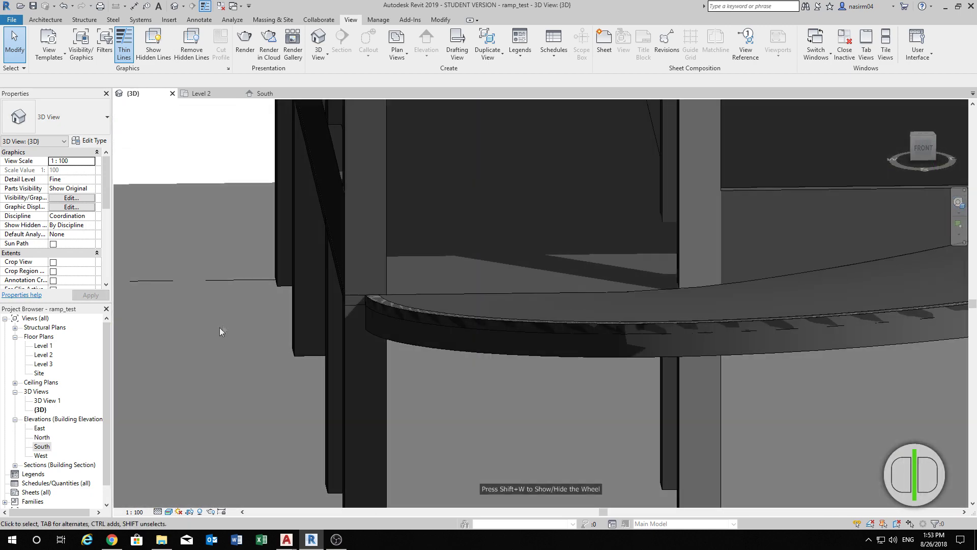
Open the perspective 3D View 1 and examine how the sloped beam follows the ramp's outer edge.
{"action": "double_click", "coordinate": [47, 400]}
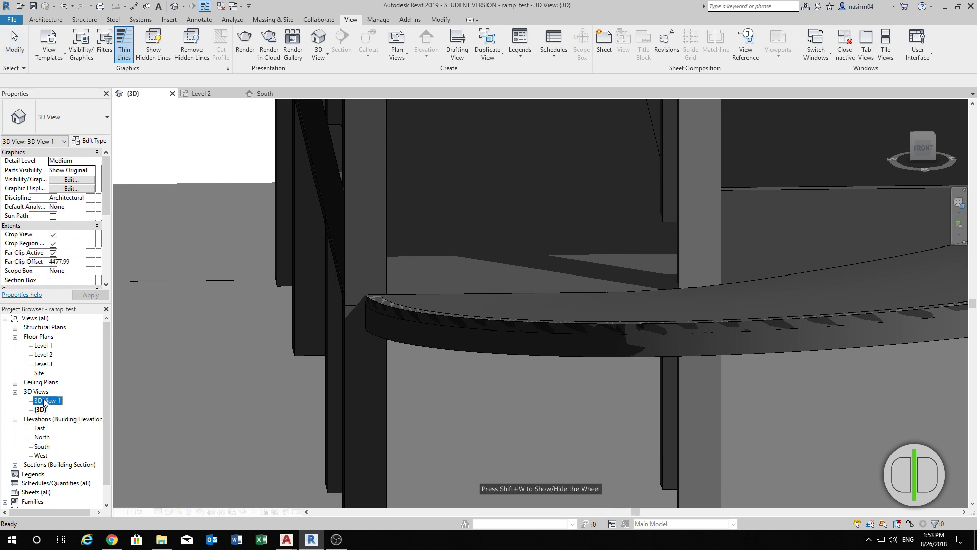
{"action": "scroll", "coordinate": [552, 232], "scroll_direction": "up", "scroll_amount": 3}
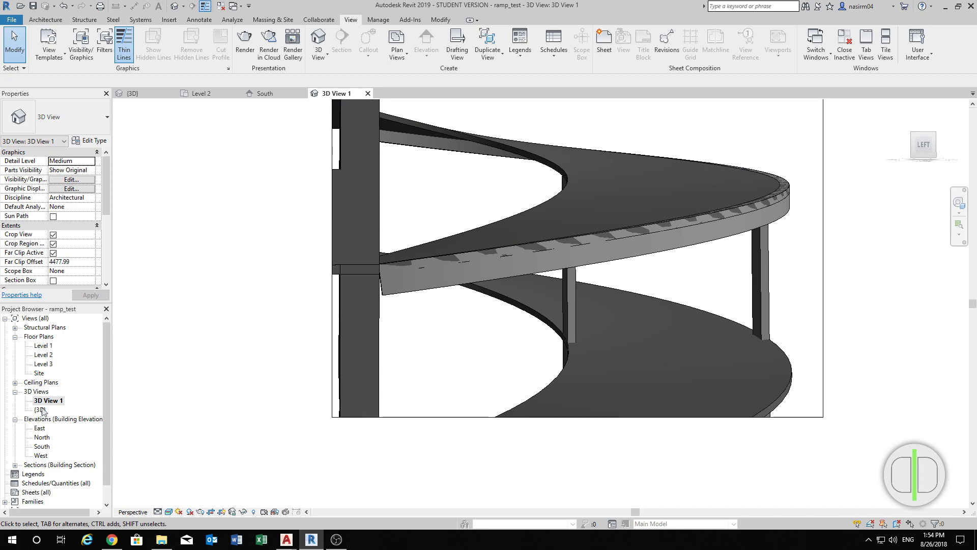
{"action": "scroll", "coordinate": [369, 384], "scroll_direction": "down", "scroll_amount": 2}
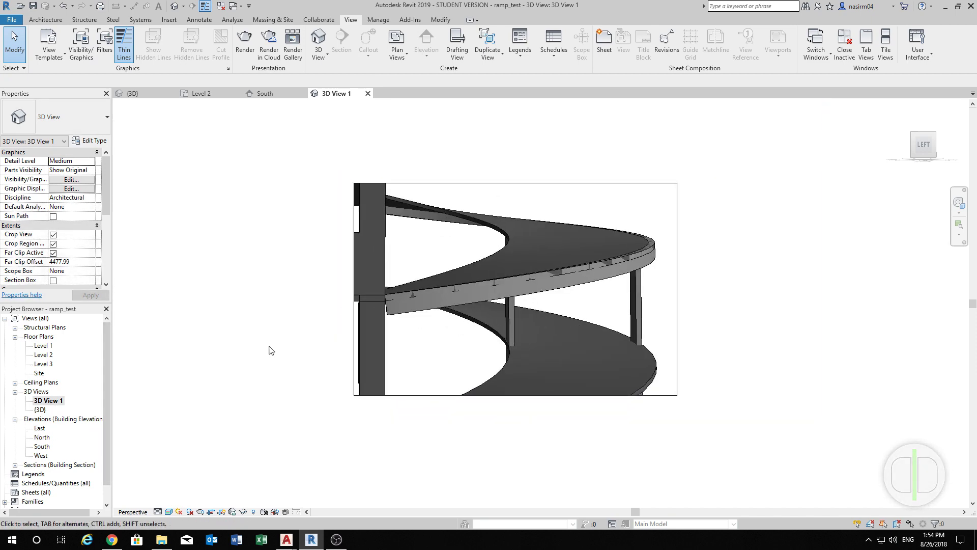
{"action": "scroll", "coordinate": [275, 340], "scroll_direction": "up", "scroll_amount": 1}
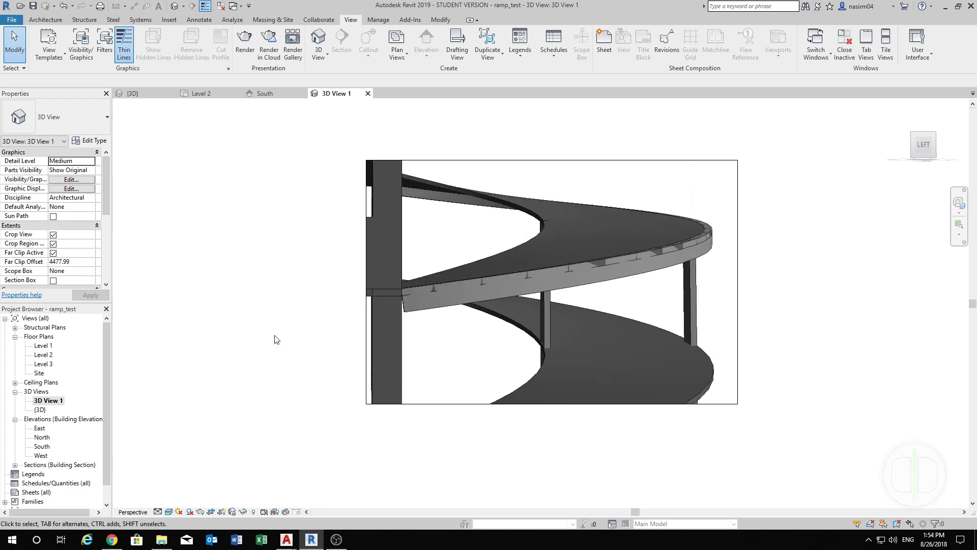